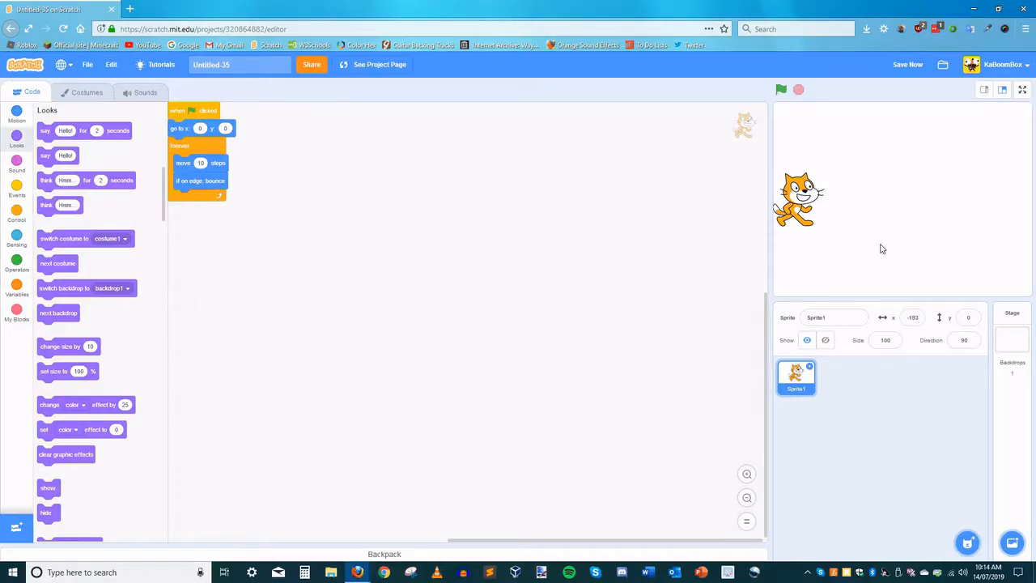
Move the cat sprite near the centre of the stage and hide it.
{"action": "left_click_drag", "start_coordinate": [800, 208], "coordinate": [896, 210]}
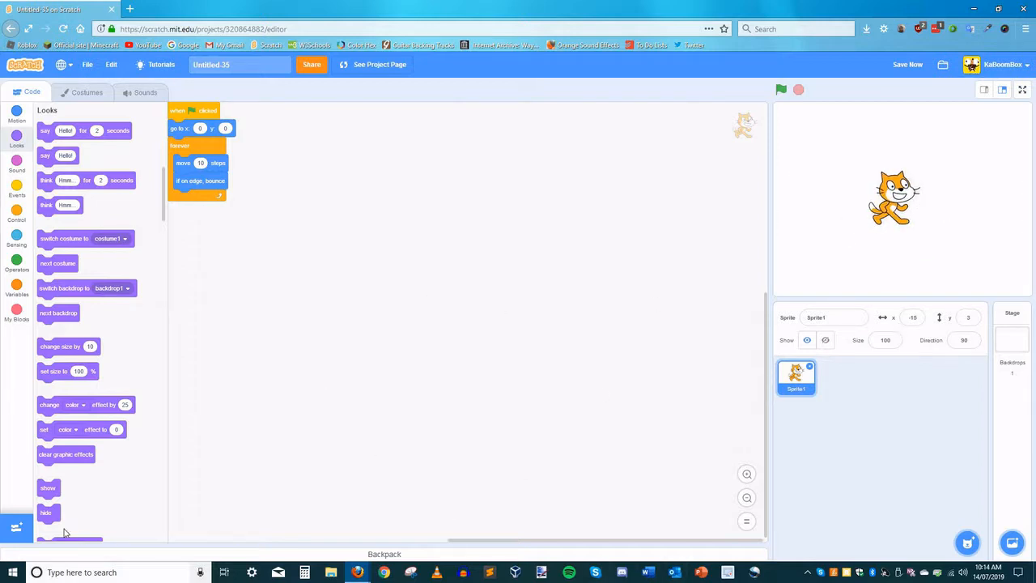
{"action": "left_click", "coordinate": [825, 340]}
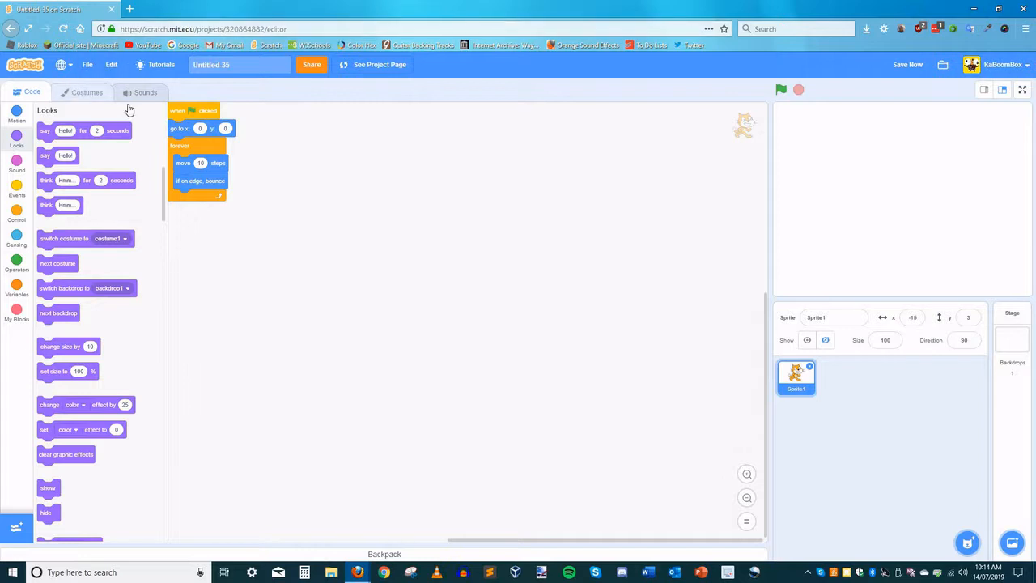
Convert the stage's backdrop1 to bitmap and fill the whole canvas with black.
{"action": "left_click", "coordinate": [87, 92]}
{"action": "left_click", "coordinate": [1012, 336]}
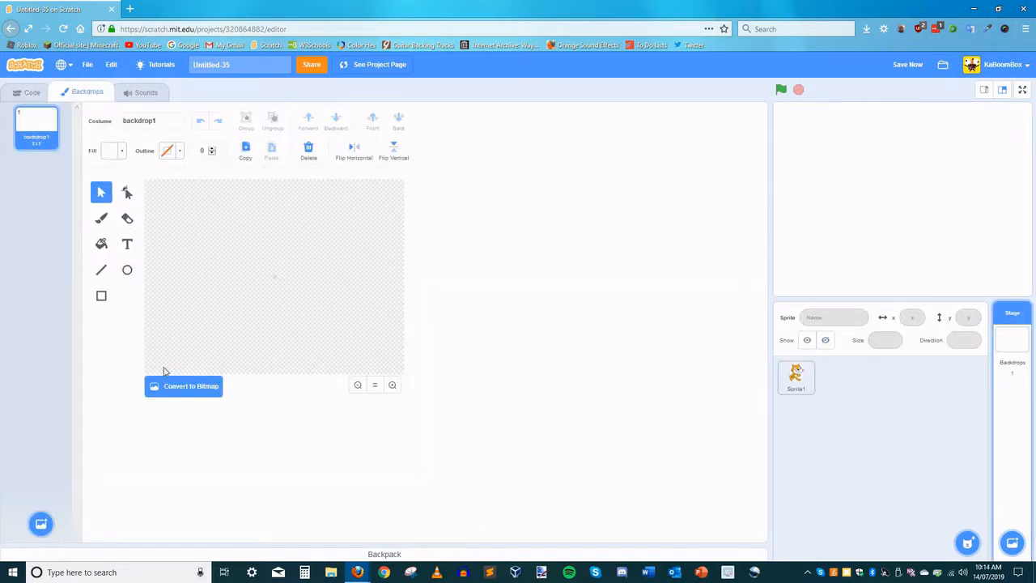
{"action": "left_click", "coordinate": [183, 385]}
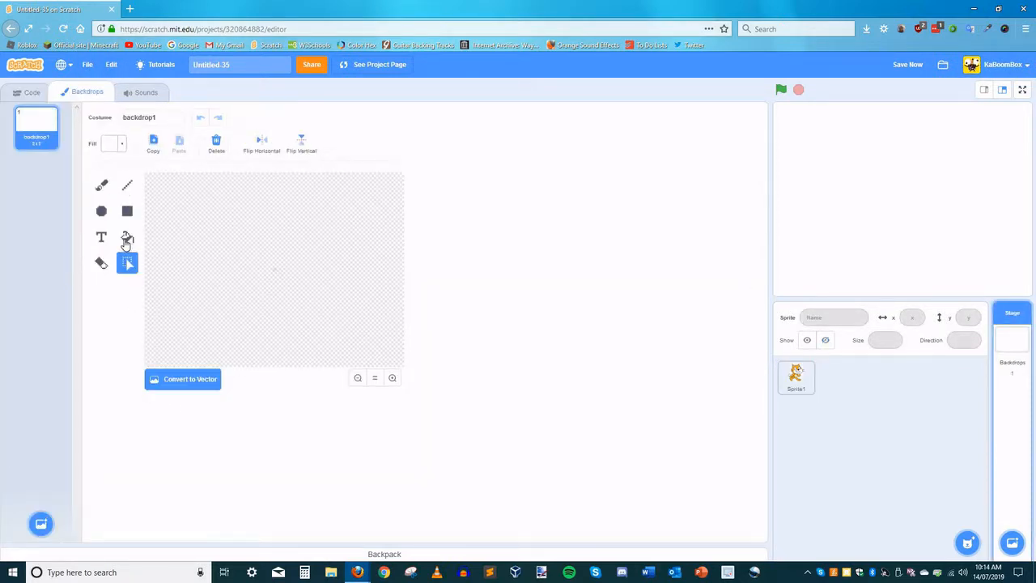
{"action": "left_click", "coordinate": [127, 236]}
{"action": "left_click", "coordinate": [120, 144]}
{"action": "left_click_drag", "start_coordinate": [141, 274], "coordinate": [84, 375]}
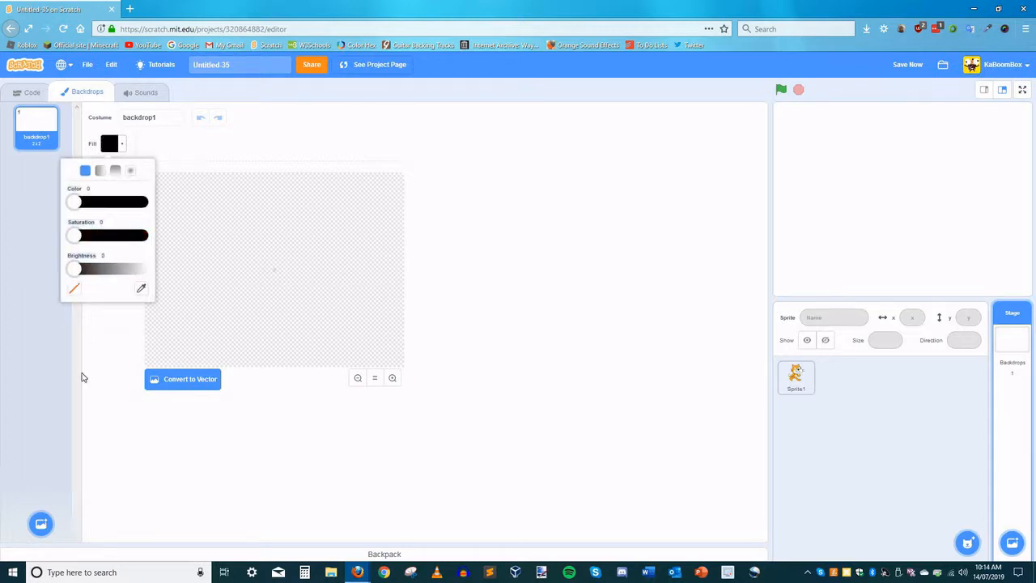
{"action": "left_click", "coordinate": [222, 342]}
{"action": "left_click", "coordinate": [219, 348]}
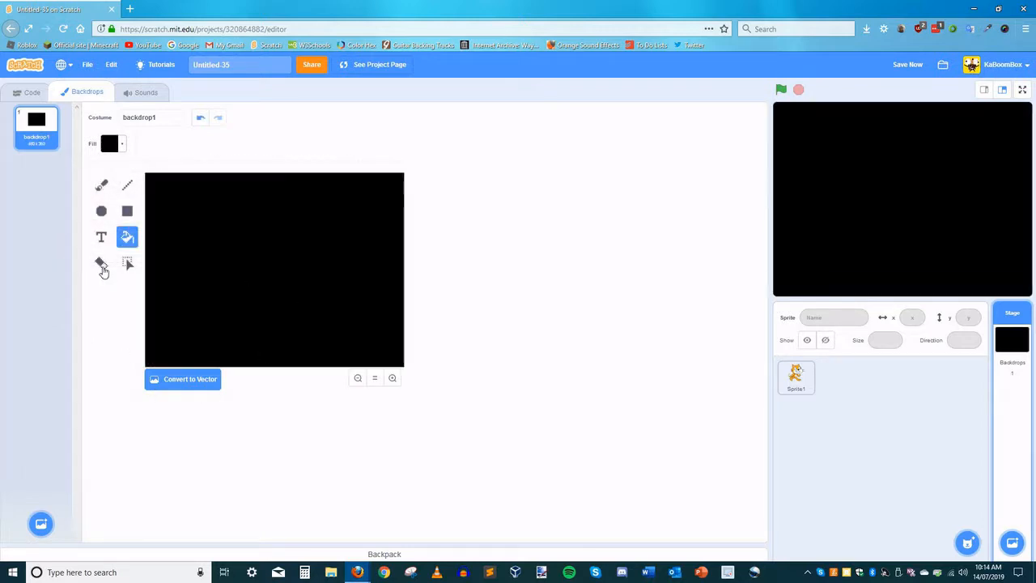
Convert the backdrop back to vector and paint scattered white star dots across it with the size 10 brush.
{"action": "left_click", "coordinate": [194, 379]}
{"action": "left_click", "coordinate": [102, 220]}
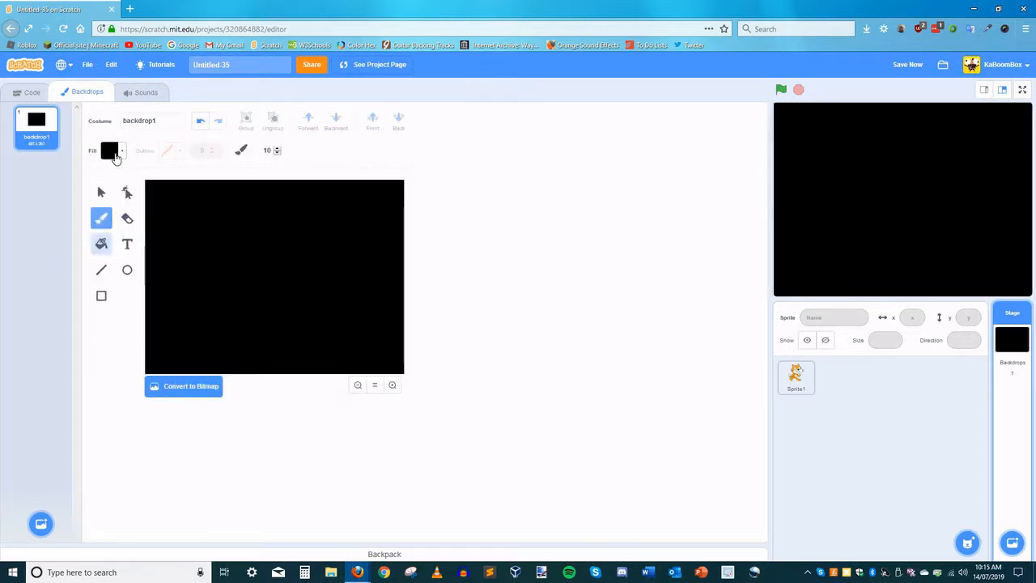
{"action": "left_click", "coordinate": [112, 150]}
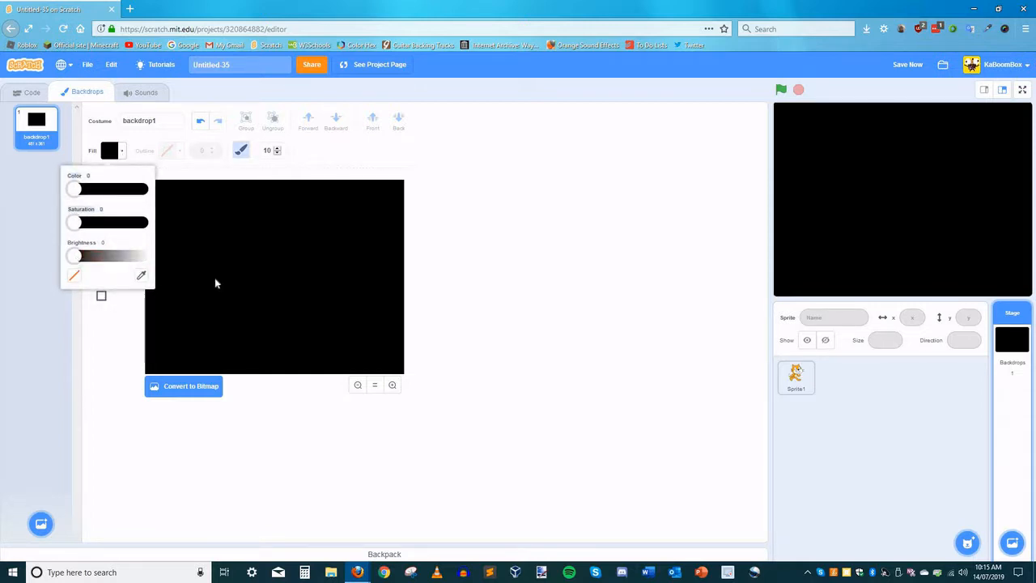
{"action": "left_click", "coordinate": [144, 257]}
{"action": "left_click", "coordinate": [173, 212]}
{"action": "left_click", "coordinate": [252, 213]}
{"action": "left_click", "coordinate": [208, 270]}
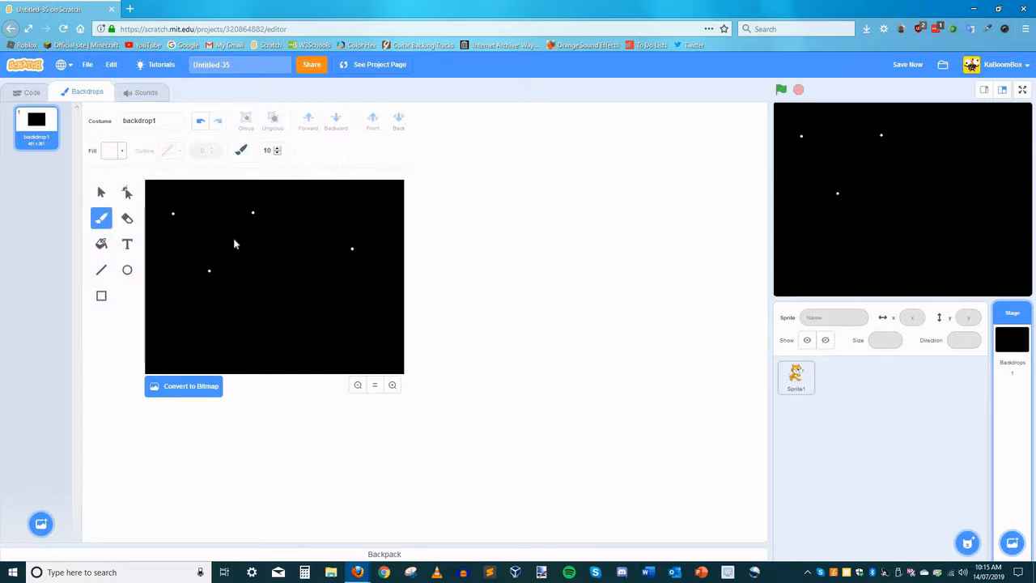
{"action": "left_click", "coordinate": [257, 354]}
{"action": "left_click", "coordinate": [206, 346]}
{"action": "left_click", "coordinate": [275, 276]}
{"action": "left_click", "coordinate": [222, 323]}
{"action": "left_click", "coordinate": [331, 202]}
{"action": "left_click", "coordinate": [397, 256]}
{"action": "left_click", "coordinate": [336, 314]}
{"action": "left_click", "coordinate": [305, 326]}
{"action": "left_click", "coordinate": [378, 298]}
{"action": "left_click", "coordinate": [197, 351]}
{"action": "left_click", "coordinate": [148, 187]}
{"action": "left_click", "coordinate": [394, 181]}
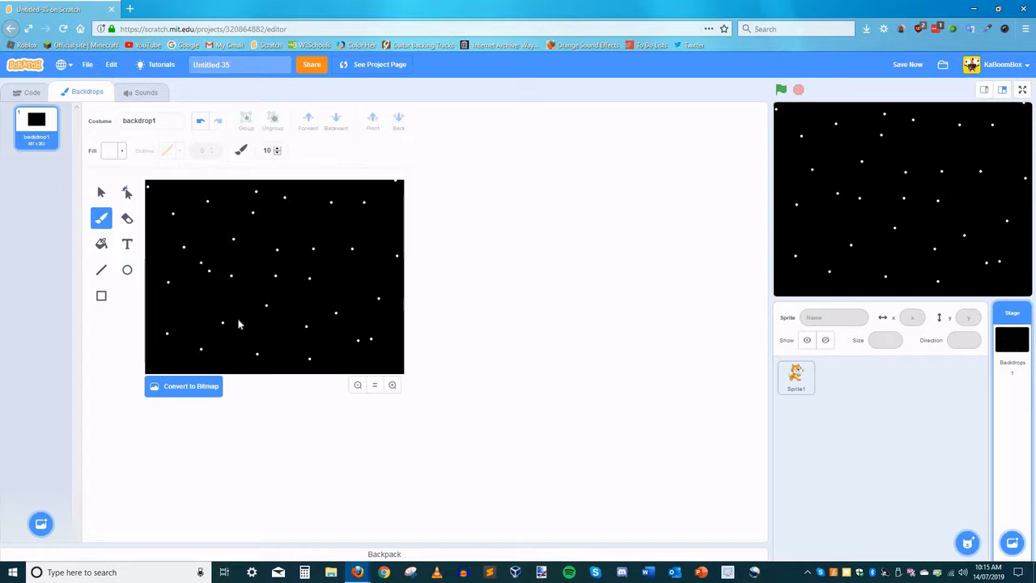
Clear a few stars in the upper middle, add the white text "Cat" in the Pixel font, and enlarge it near the top centre.
{"action": "left_click", "coordinate": [101, 191]}
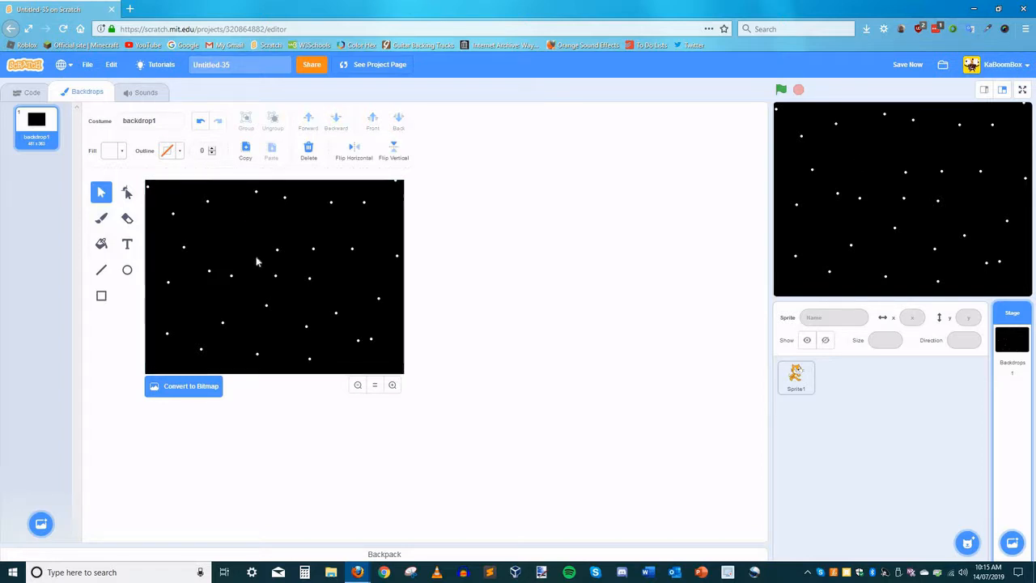
{"action": "left_click", "coordinate": [127, 244]}
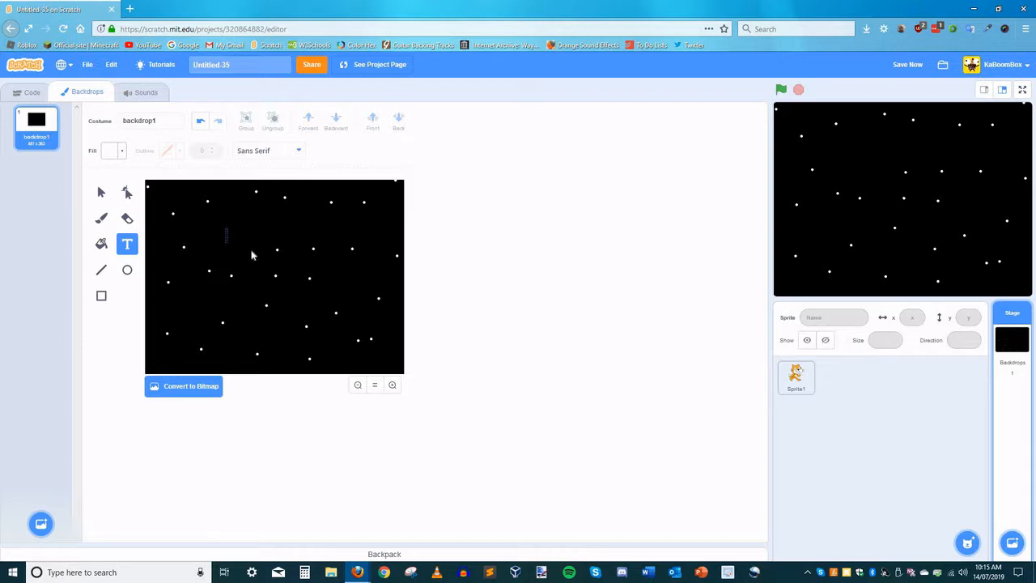
{"action": "type", "text": "at"}
{"action": "left_click", "coordinate": [301, 151]}
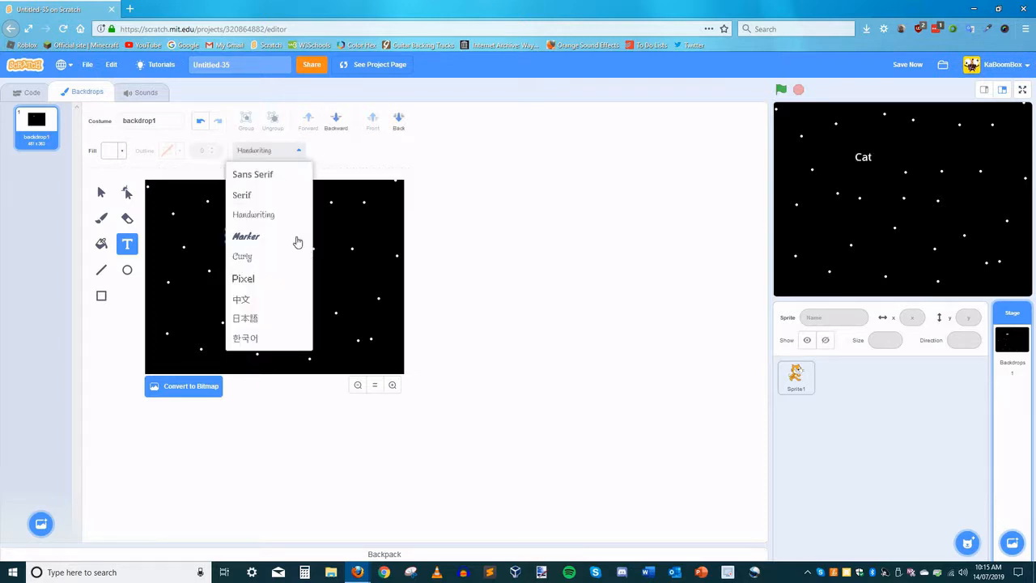
{"action": "left_click", "coordinate": [280, 279]}
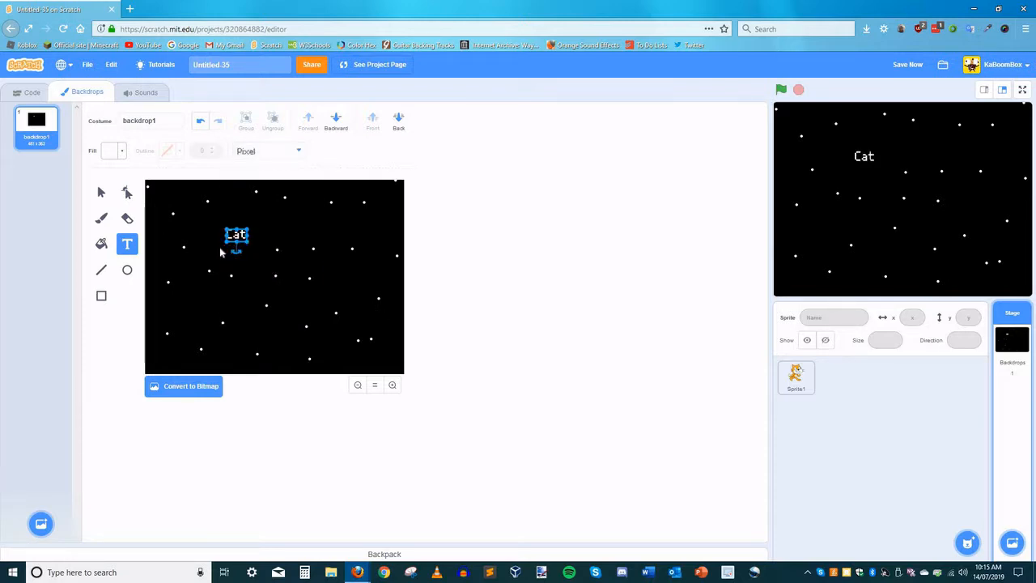
{"action": "left_click_drag", "start_coordinate": [249, 243], "coordinate": [295, 232]}
Try to duplicate one of the stars by copying and pasting it.
{"action": "left_click", "coordinate": [127, 269]}
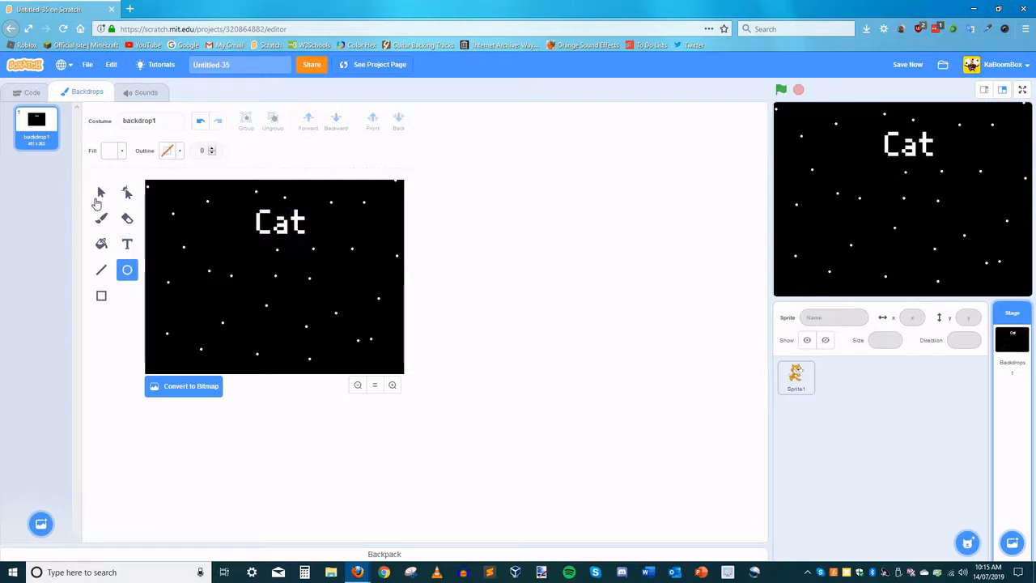
{"action": "key", "text": "ctrl+a"}
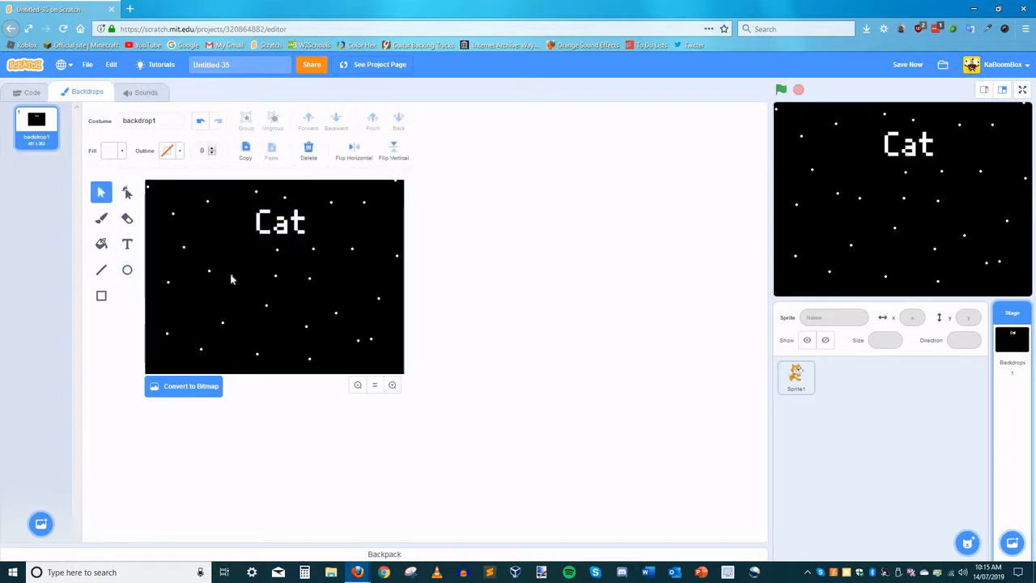
{"action": "left_click", "coordinate": [231, 279]}
{"action": "left_click", "coordinate": [245, 150]}
{"action": "left_click", "coordinate": [271, 150]}
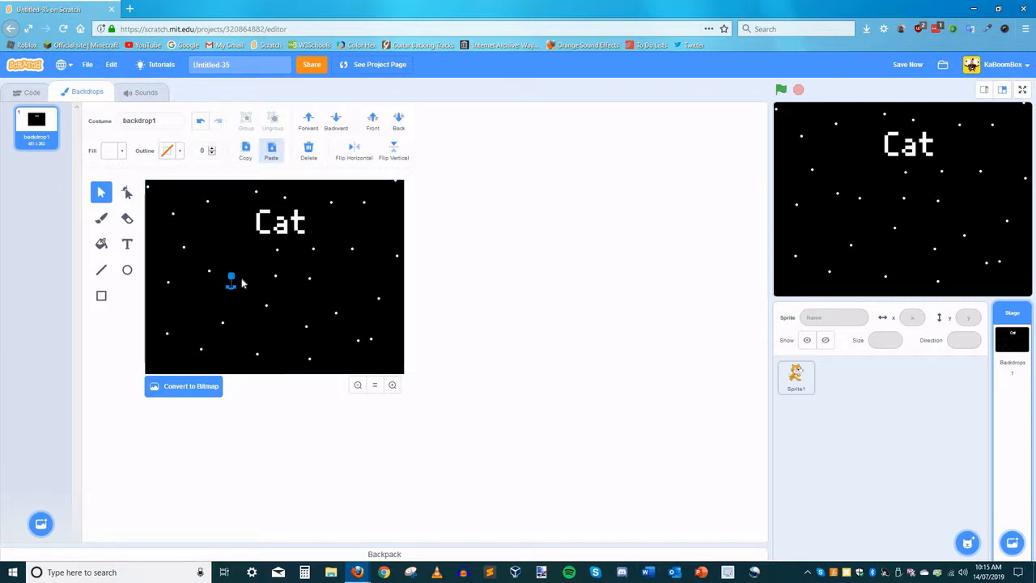
{"action": "key", "text": "ctrl+v"}
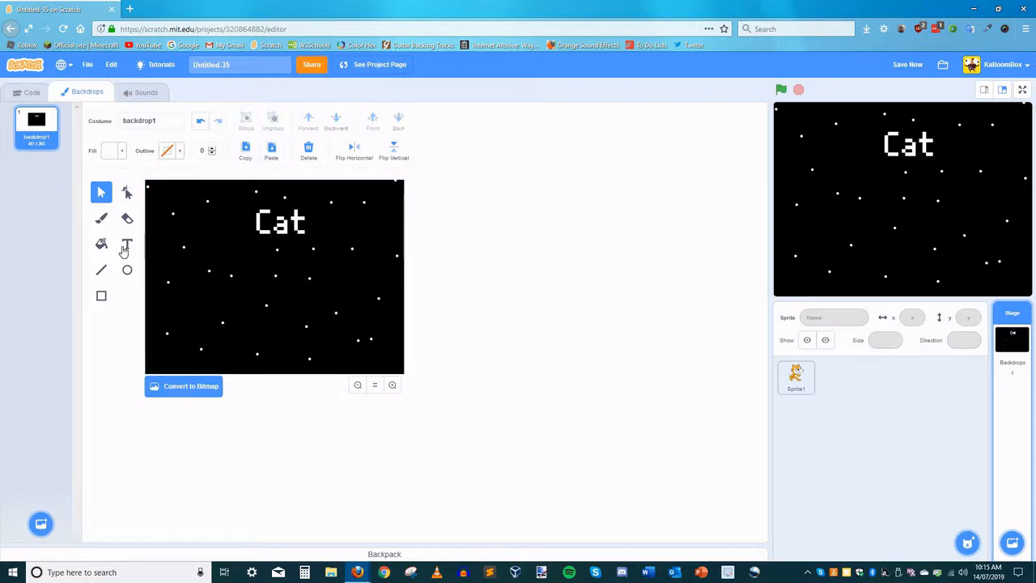
Paint more white star dots around the "Cat" title and in the empty areas of the backdrop.
{"action": "left_click", "coordinate": [101, 220]}
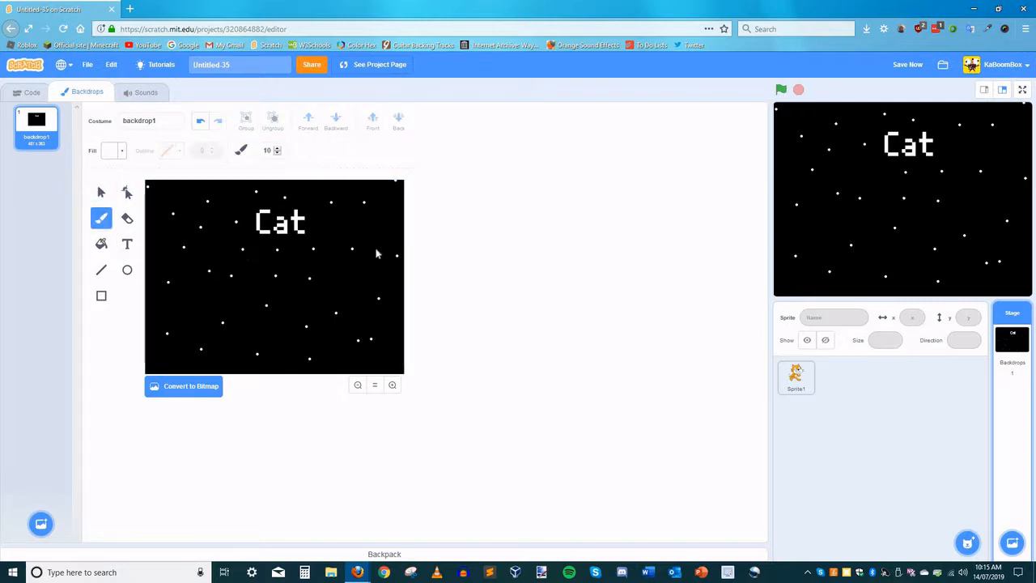
{"action": "left_click", "coordinate": [349, 228]}
{"action": "left_click", "coordinate": [371, 224]}
{"action": "left_click", "coordinate": [209, 285]}
{"action": "left_click", "coordinate": [195, 299]}
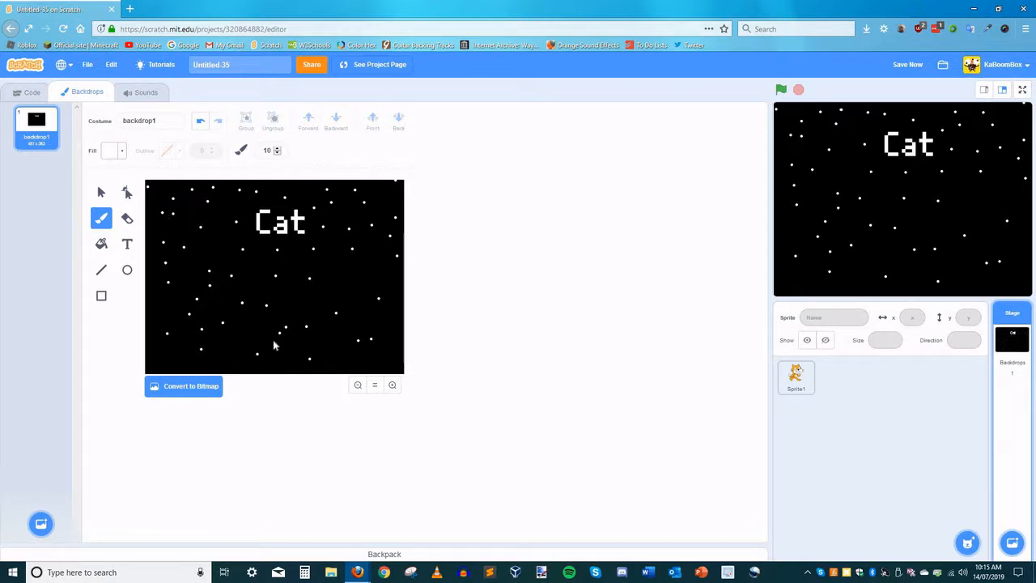
{"action": "left_click", "coordinate": [227, 354]}
Copy the whole cat drawing from Sprite1's costume1 and paste it into the stage backdrop.
{"action": "left_click", "coordinate": [795, 376]}
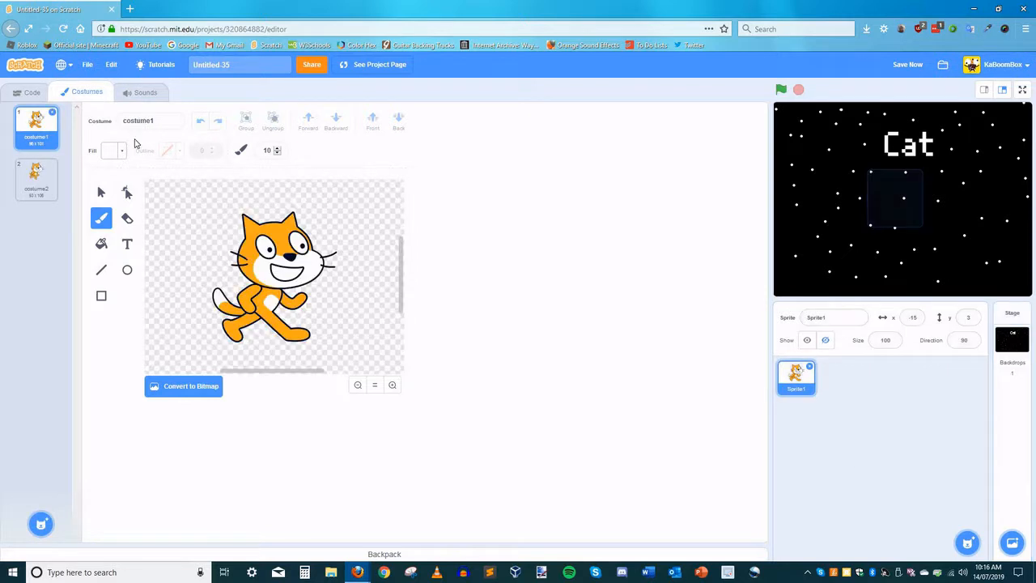
{"action": "left_click", "coordinate": [98, 192]}
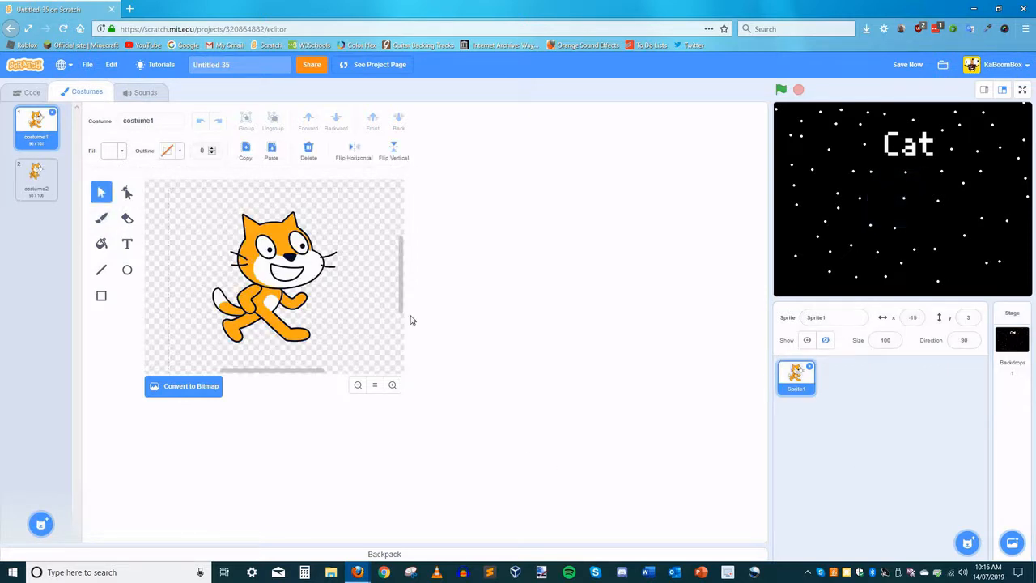
{"action": "left_click", "coordinate": [292, 276]}
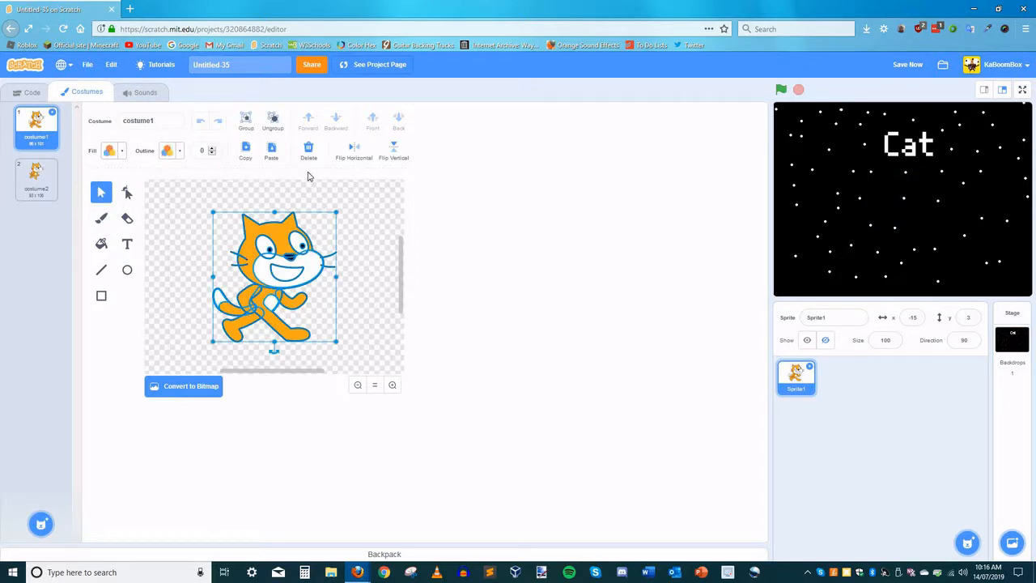
{"action": "left_click", "coordinate": [345, 226]}
{"action": "left_click", "coordinate": [1008, 349]}
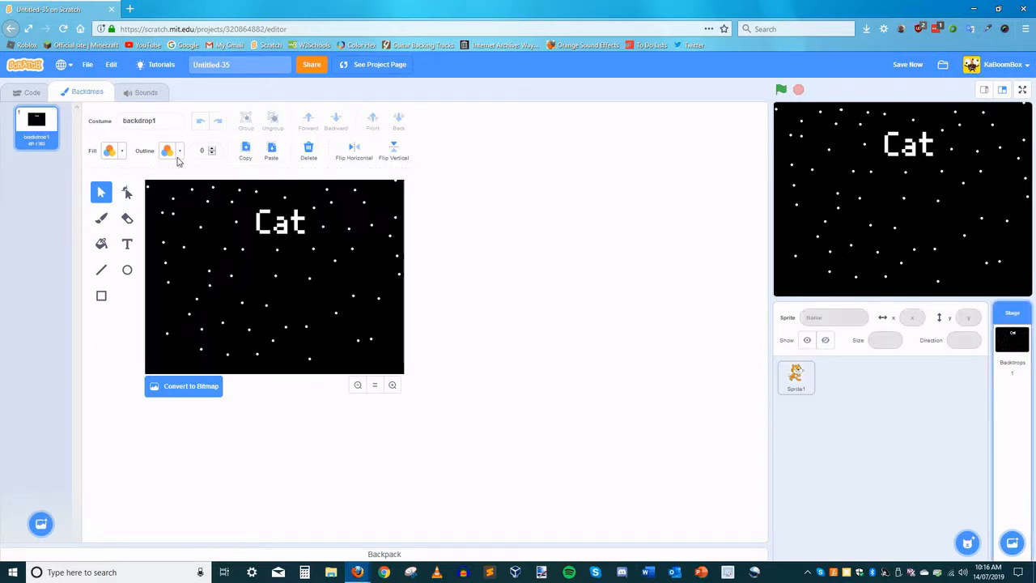
{"action": "left_click", "coordinate": [272, 151]}
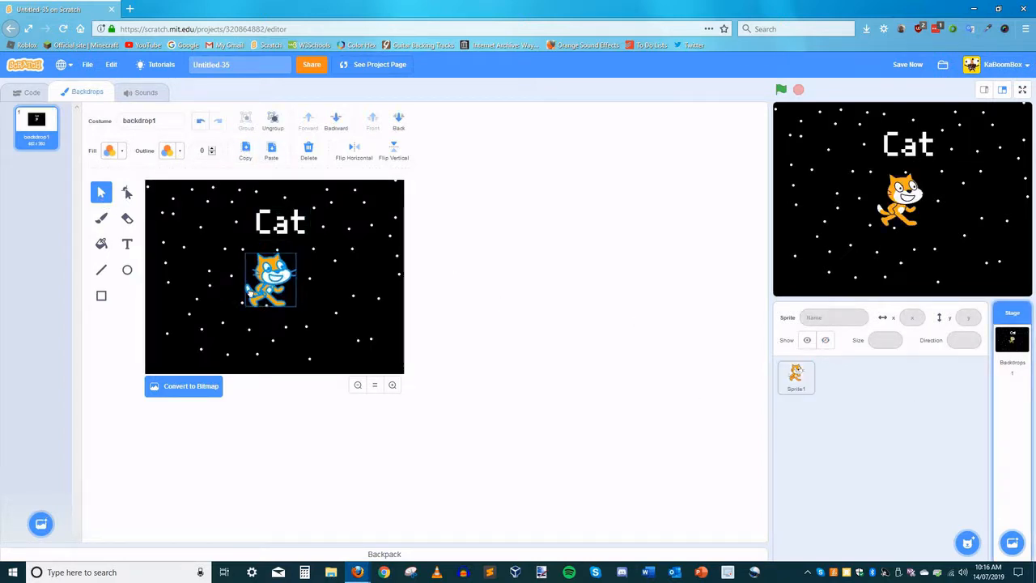
Enlarge the pasted cat and place it in the backdrop's lower left, with its feet beyond the bottom edge.
{"action": "left_click_drag", "start_coordinate": [251, 293], "coordinate": [226, 313]}
{"action": "left_click", "coordinate": [217, 293]}
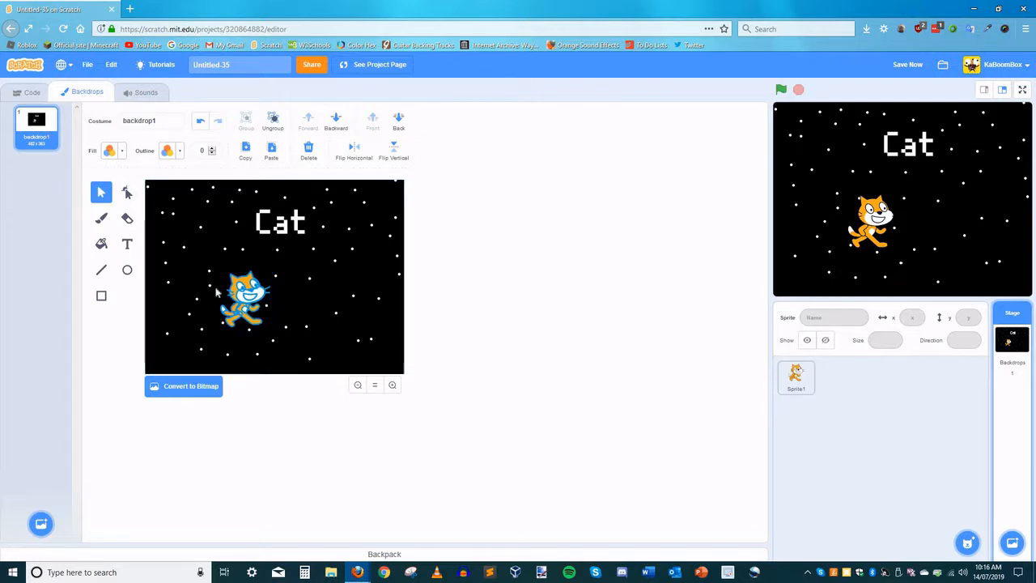
{"action": "left_click", "coordinate": [239, 297]}
{"action": "left_click_drag", "start_coordinate": [219, 265], "coordinate": [254, 307]}
{"action": "left_click", "coordinate": [127, 270]}
{"action": "left_click", "coordinate": [101, 192]}
{"action": "left_click", "coordinate": [127, 270]}
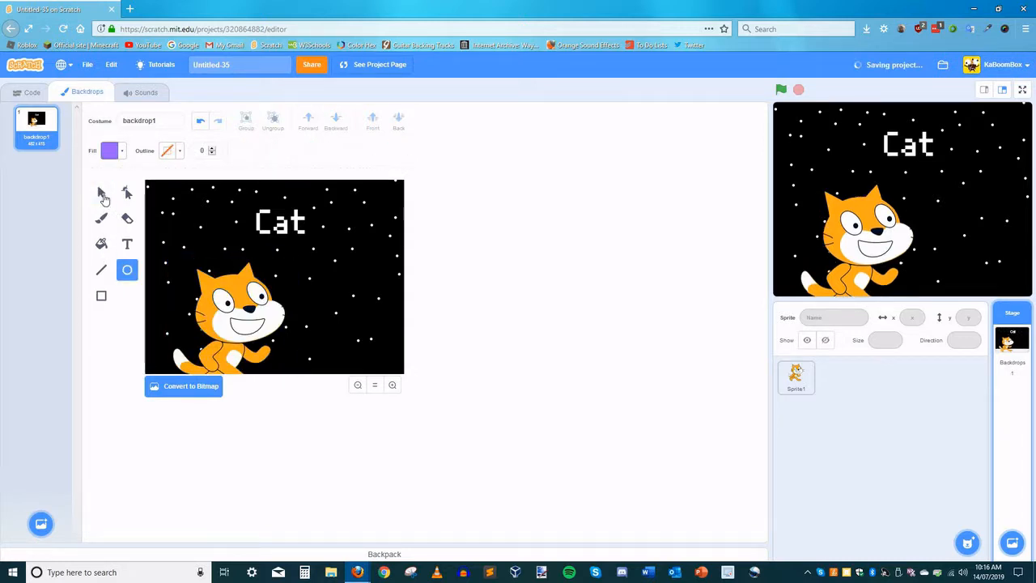
{"action": "left_click", "coordinate": [102, 197]}
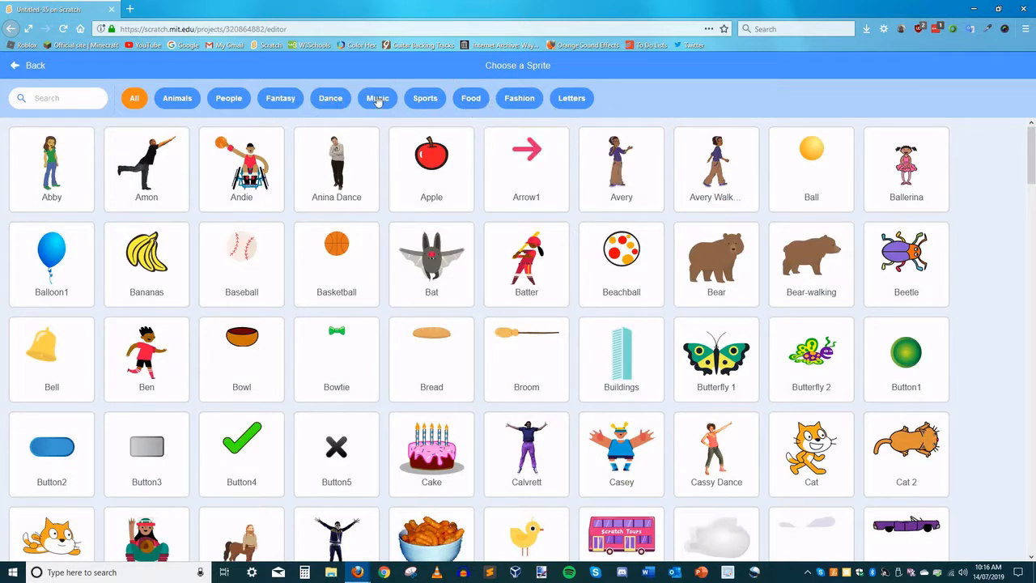
Search the sprite library for "rocket" and add the Rocketship sprite to the project.
{"action": "left_click", "coordinate": [65, 98]}
{"action": "type", "text": "rocket"}
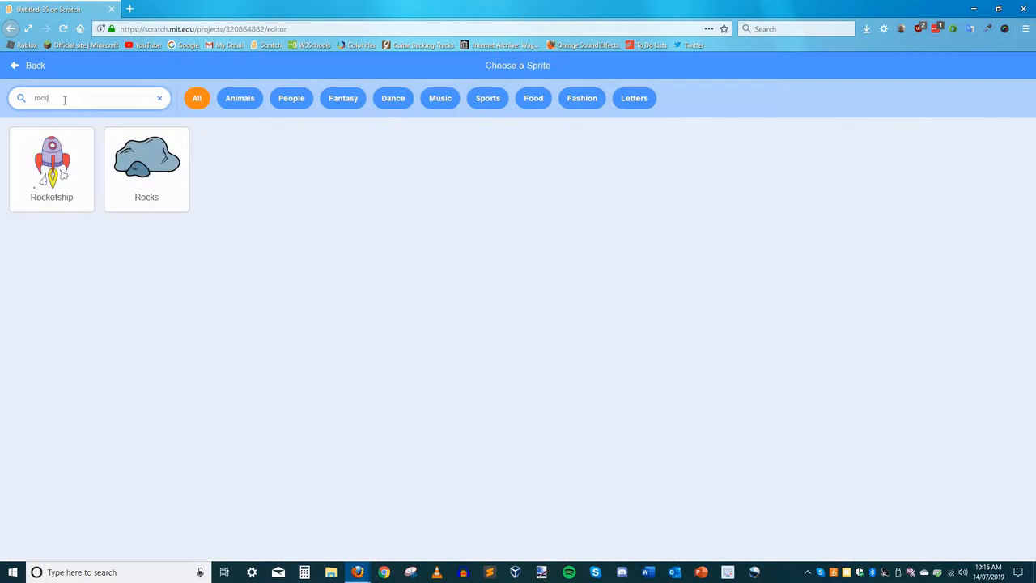
{"action": "left_click", "coordinate": [56, 182]}
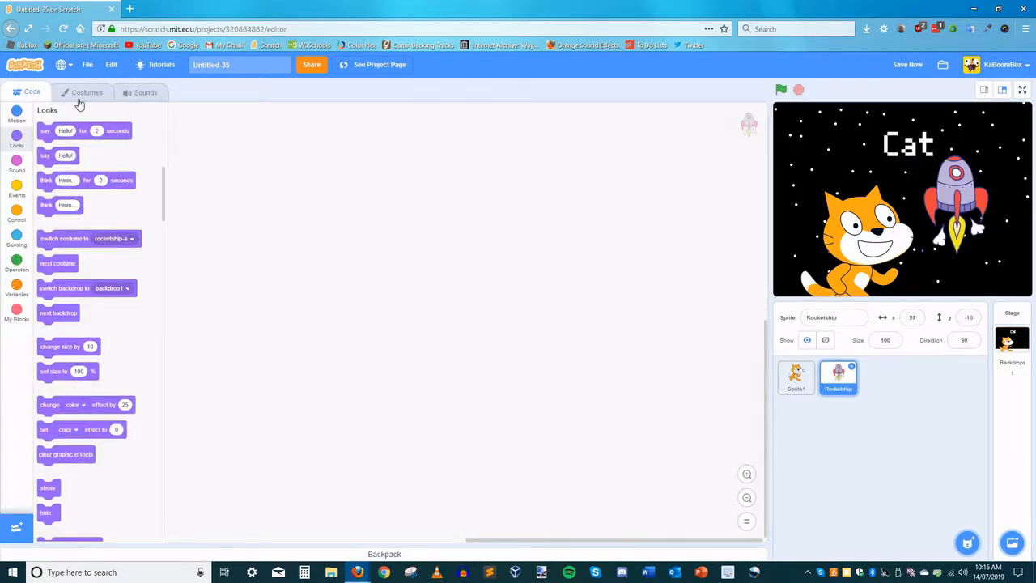
Copy the complete rocketship-a costume drawing, and delete the Rocketship sprite from the project.
{"action": "left_click", "coordinate": [299, 247]}
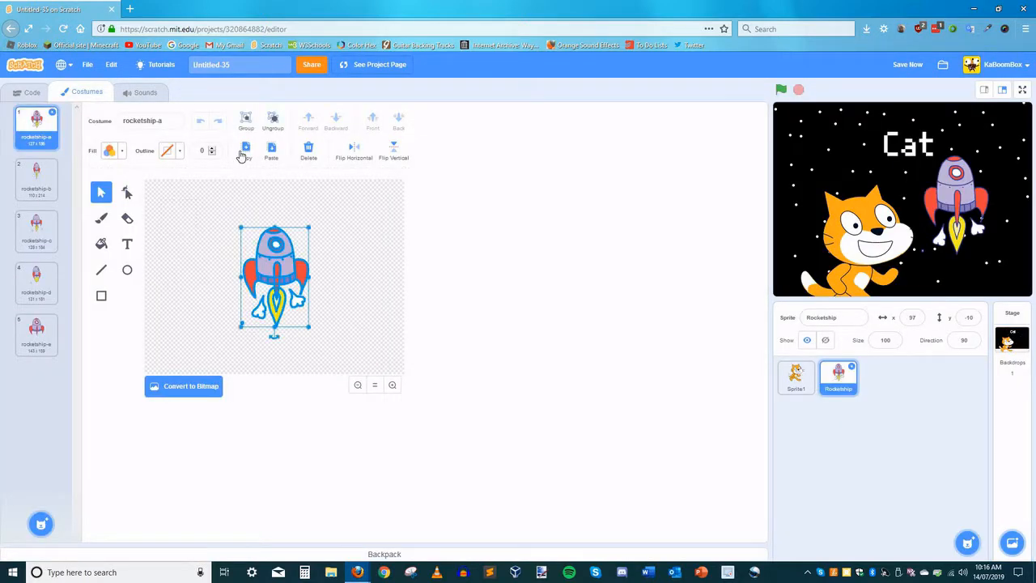
{"action": "left_click", "coordinate": [328, 221]}
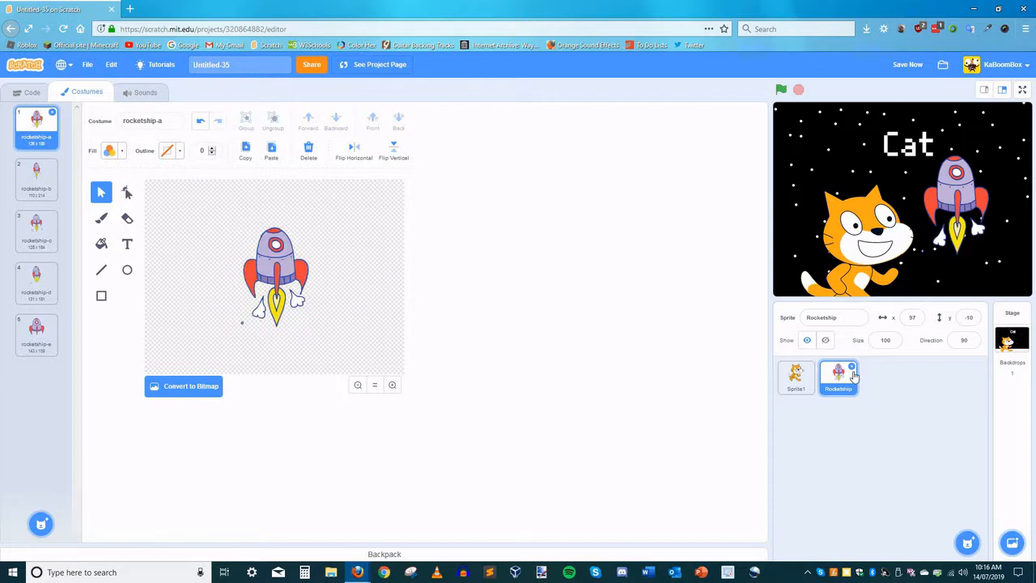
{"action": "left_click", "coordinate": [852, 365]}
Paste the copied rocket into the stage backdrop and move it to the right of the cat.
{"action": "left_click", "coordinate": [1011, 338]}
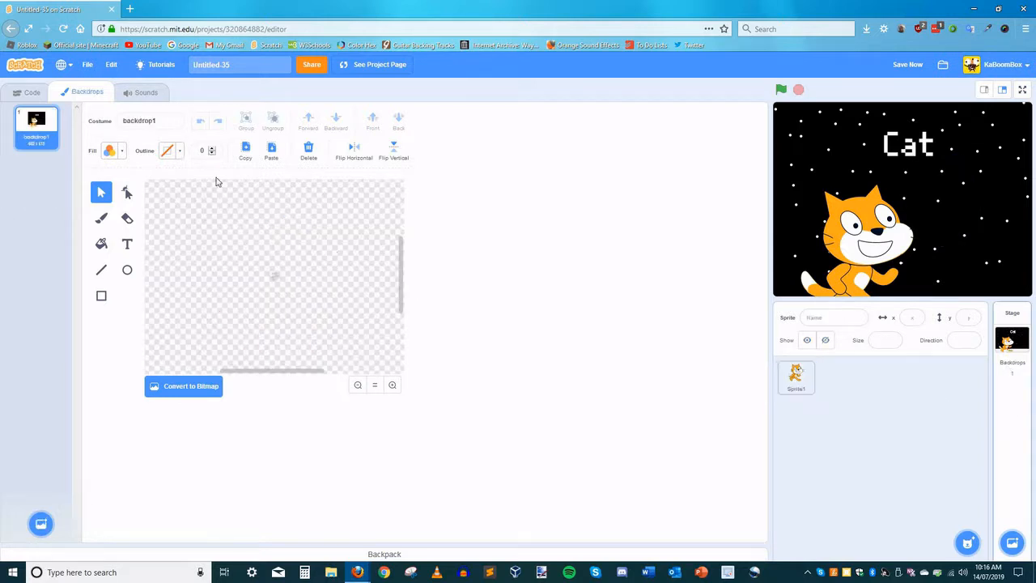
{"action": "left_click", "coordinate": [272, 150]}
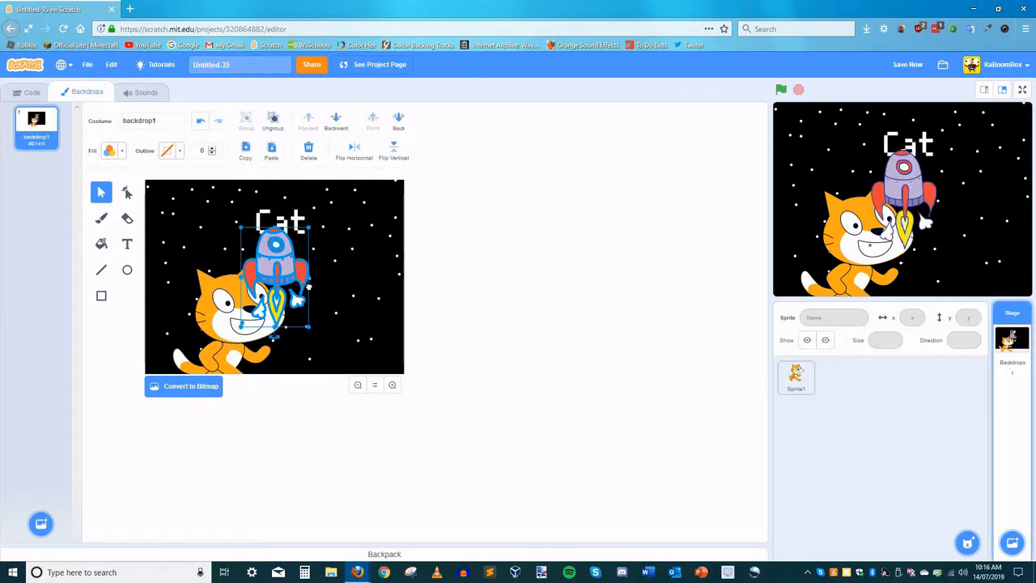
{"action": "mouse_move", "coordinate": [274, 261]}
{"action": "left_mouse_down"}
{"action": "mouse_move", "coordinate": [340, 316]}
{"action": "mouse_move", "coordinate": [353, 268]}
{"action": "left_mouse_up"}
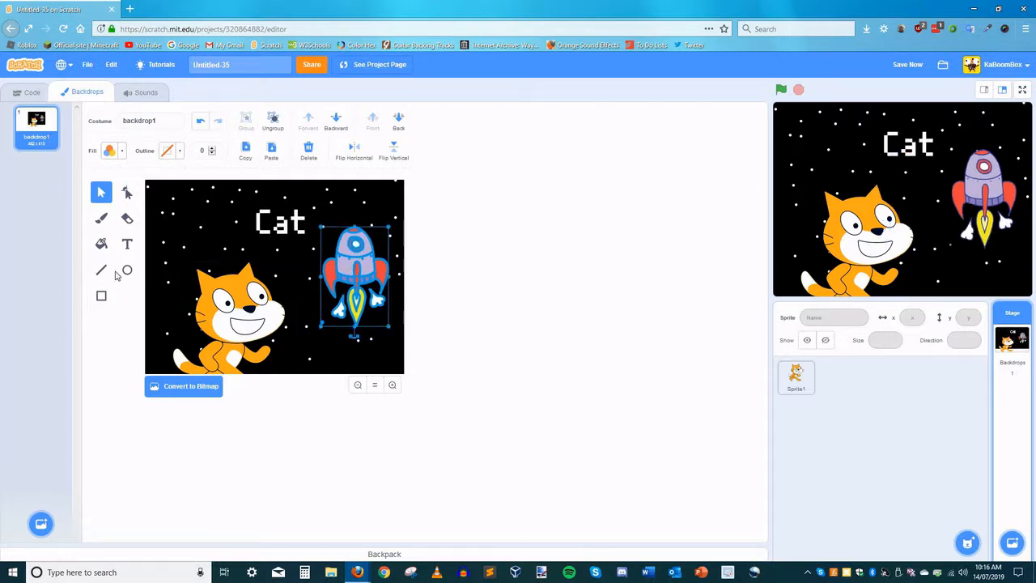
Ungroup the rocket in the backdrop and delete the white puffs and the stray purple dot beside its flame.
{"action": "left_click", "coordinate": [128, 275]}
{"action": "left_click", "coordinate": [100, 192]}
{"action": "left_click", "coordinate": [339, 311]}
{"action": "left_click", "coordinate": [273, 121]}
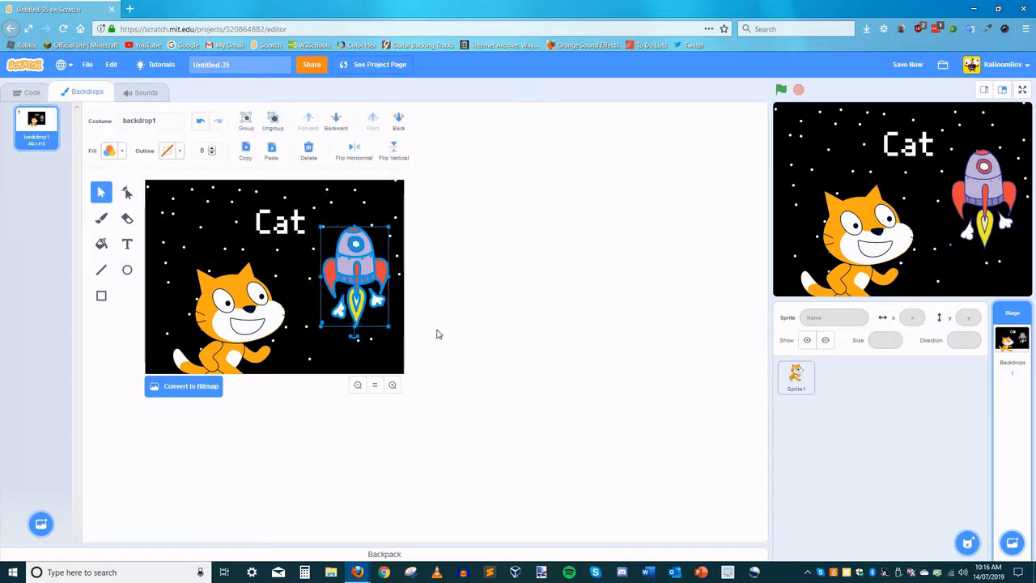
{"action": "left_click", "coordinate": [127, 271]}
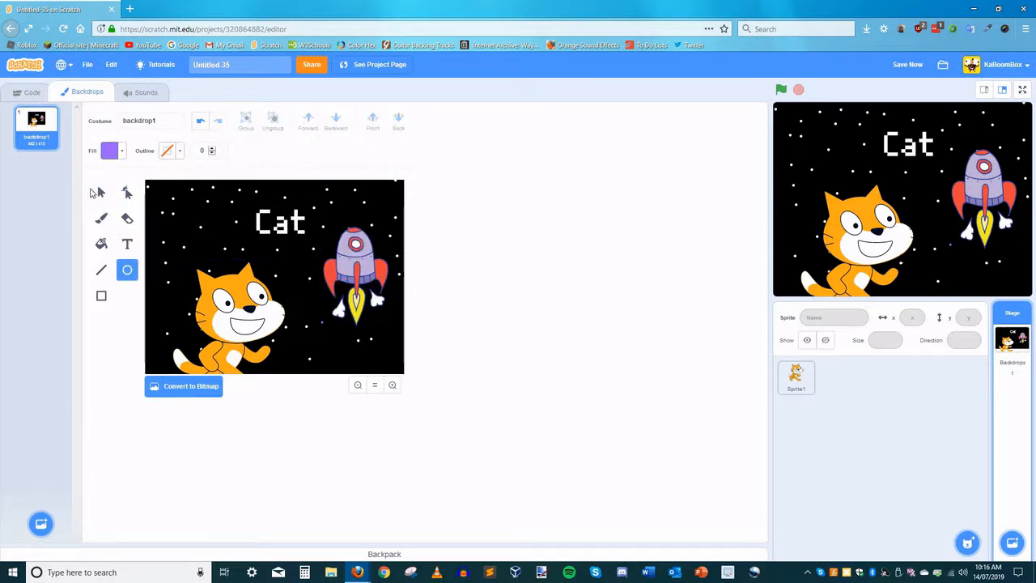
{"action": "left_click", "coordinate": [100, 191]}
{"action": "left_click", "coordinate": [342, 318]}
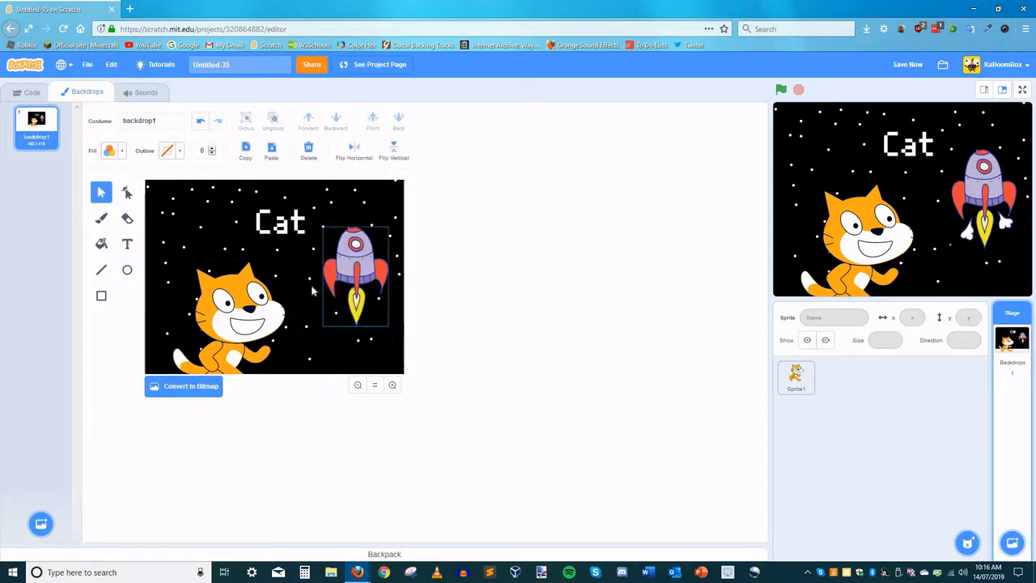
Move the rocket up beside the "Cat" text, tilt it slightly to the left, and save the project.
{"action": "left_click", "coordinate": [349, 269]}
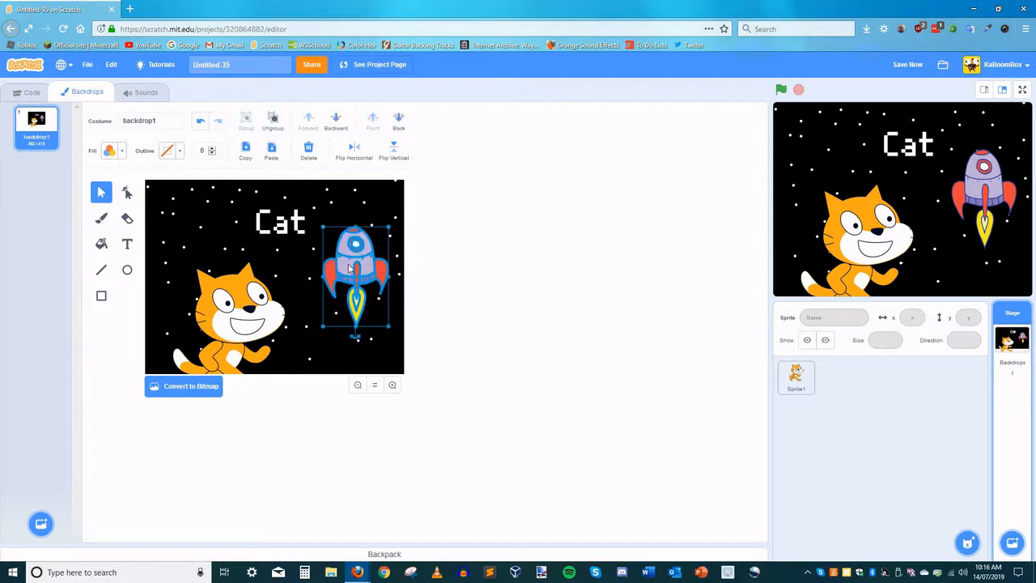
{"action": "left_click", "coordinate": [127, 272]}
{"action": "left_click", "coordinate": [105, 200]}
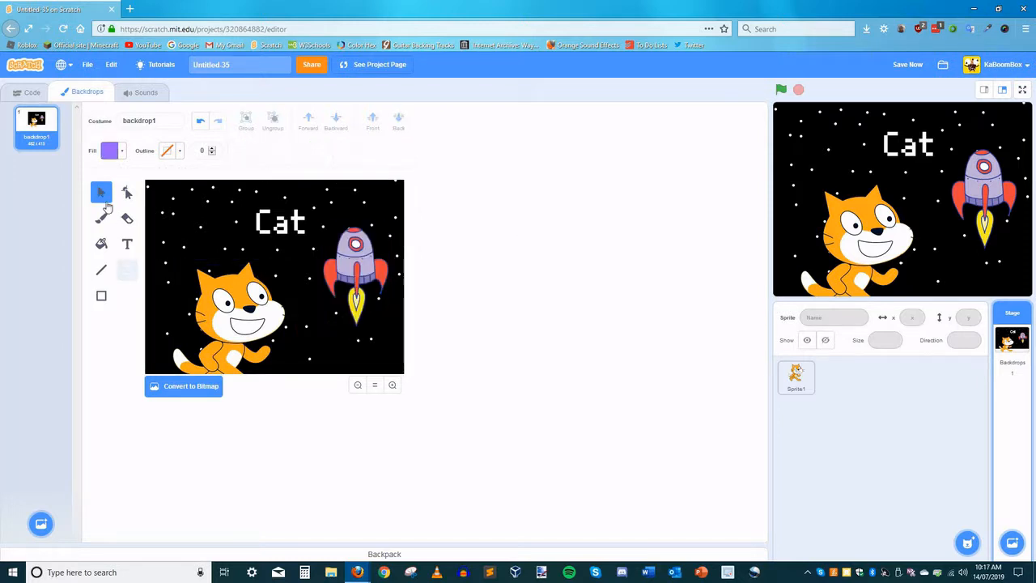
{"action": "left_click_drag", "start_coordinate": [366, 273], "coordinate": [362, 253]}
{"action": "left_click_drag", "start_coordinate": [363, 322], "coordinate": [378, 317]}
{"action": "left_click_drag", "start_coordinate": [344, 235], "coordinate": [349, 219]}
{"action": "left_click", "coordinate": [126, 270]}
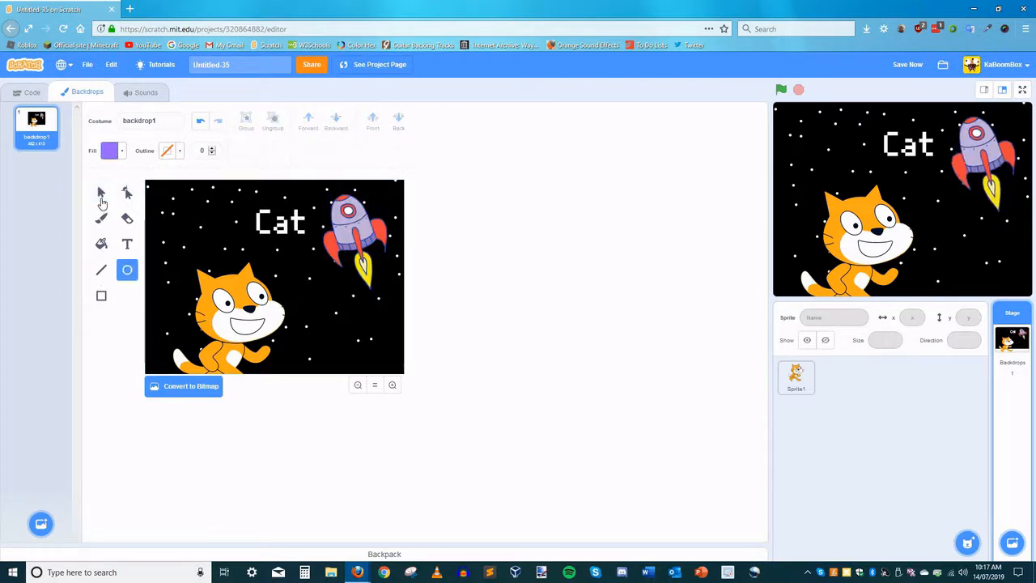
{"action": "left_click", "coordinate": [100, 197]}
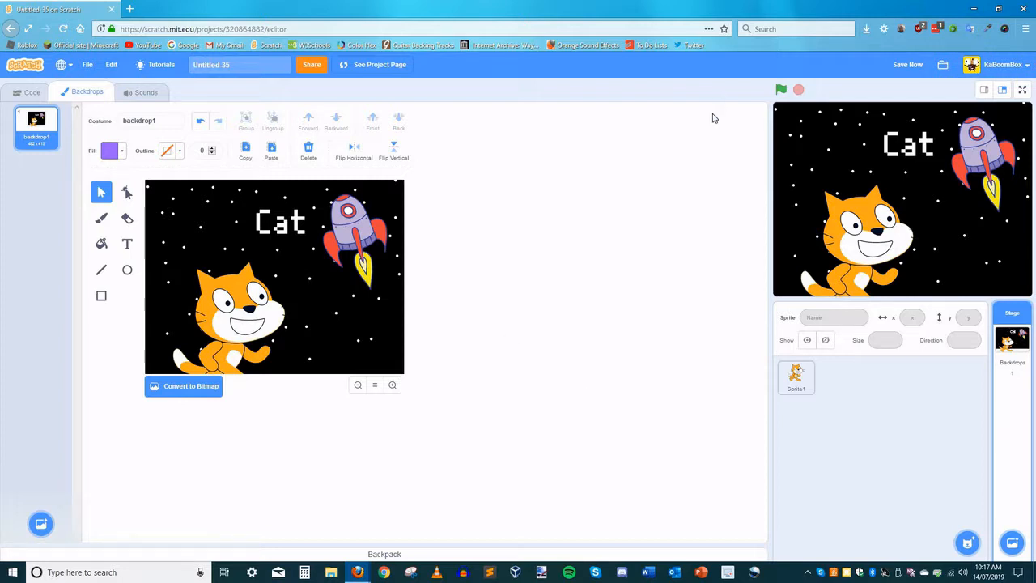
{"action": "left_click", "coordinate": [898, 64]}
Insert a show block between the go to and forever blocks in Sprite1's script, and save the project.
{"action": "left_click", "coordinate": [787, 390]}
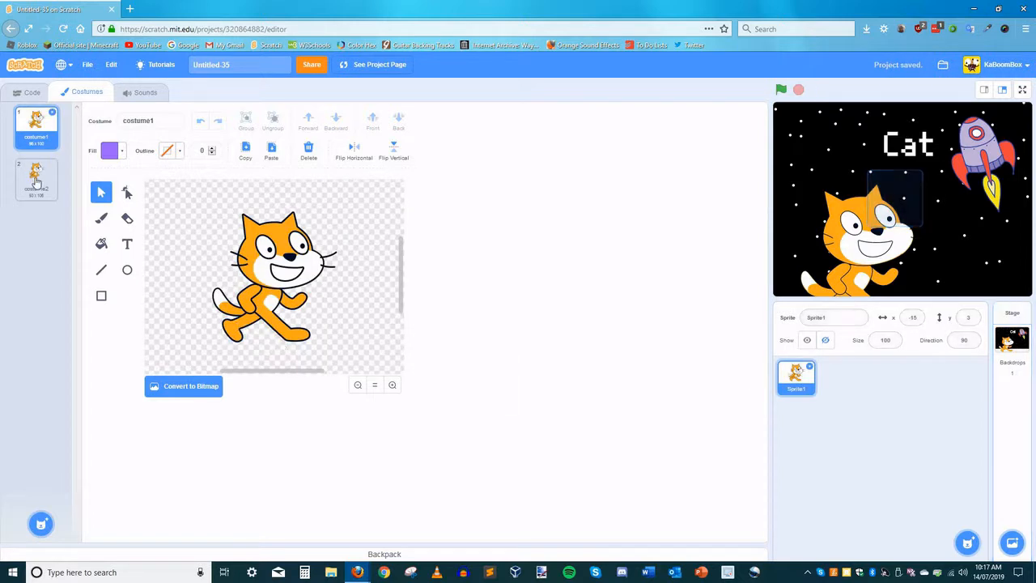
{"action": "left_click", "coordinate": [30, 92]}
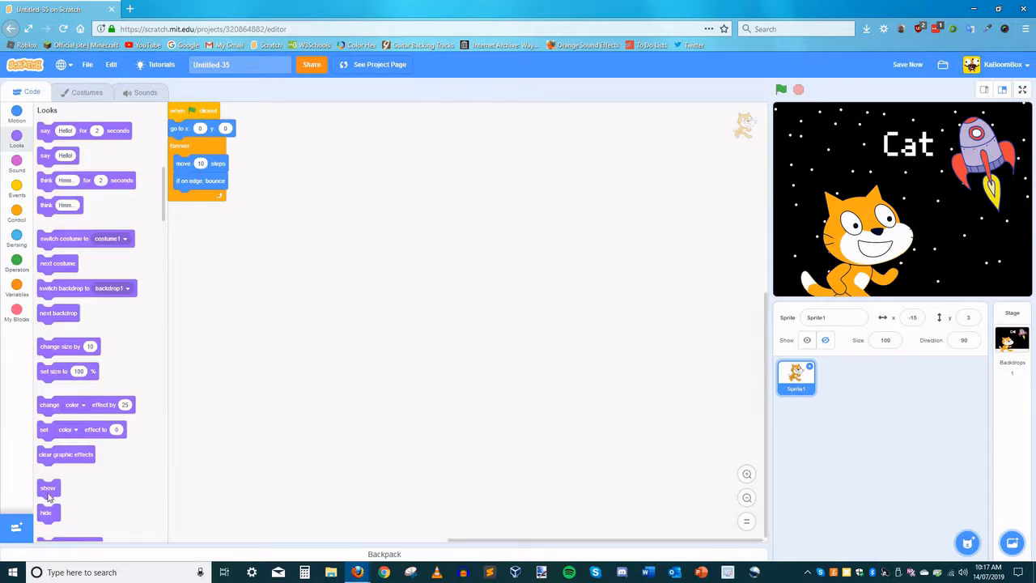
{"action": "left_click_drag", "start_coordinate": [49, 492], "coordinate": [180, 151]}
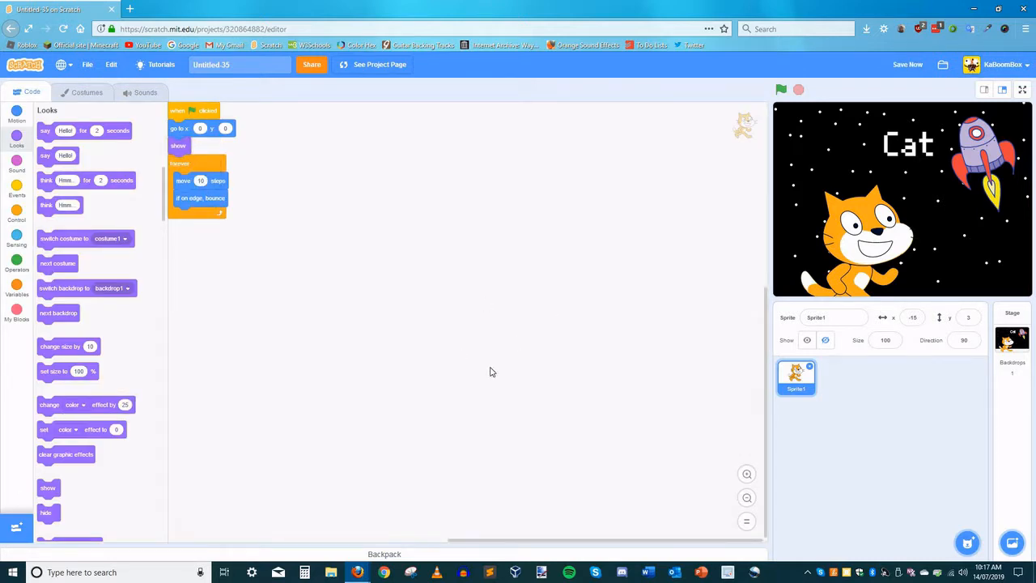
{"action": "left_click", "coordinate": [899, 64]}
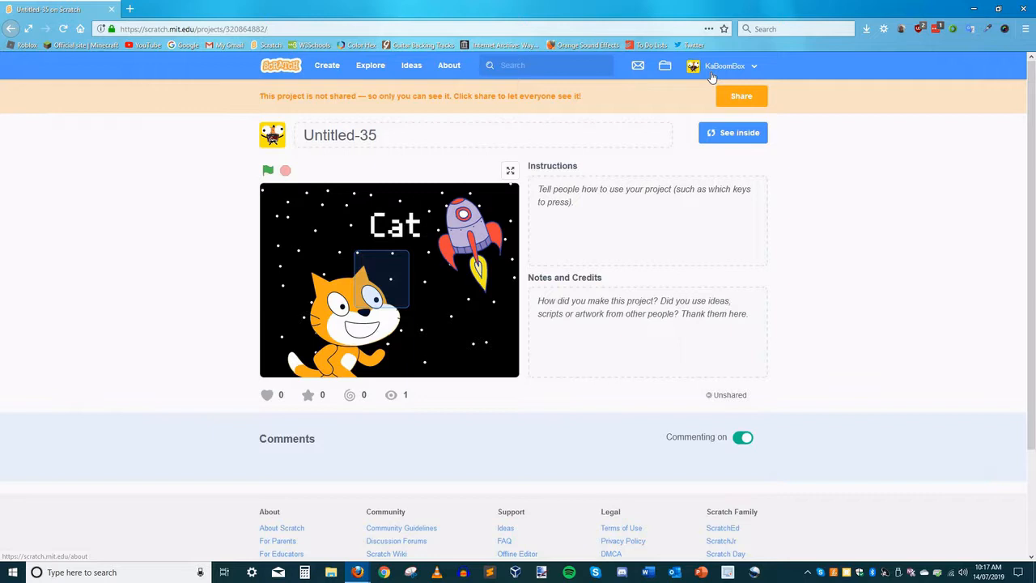
Check the thumbnail of Untitled-35 in the My Stuff project list, and open its project page.
{"action": "left_click", "coordinate": [724, 67]}
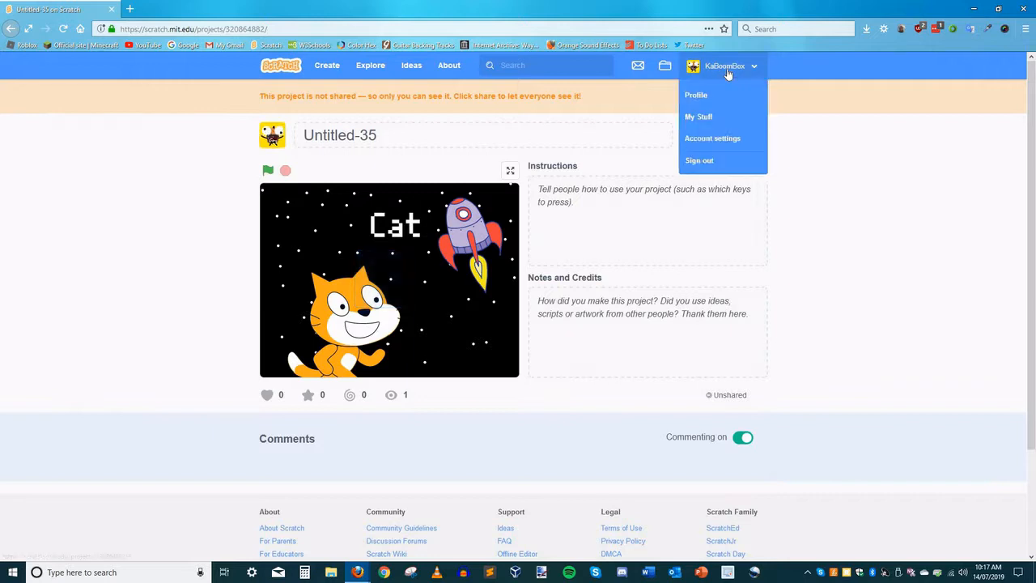
{"action": "left_click", "coordinate": [698, 116]}
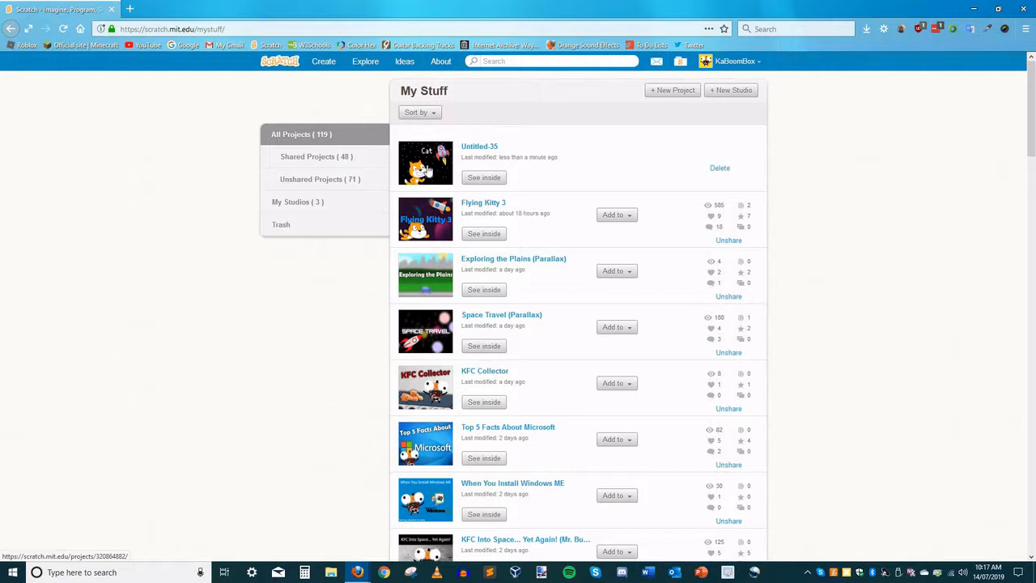
{"action": "left_click", "coordinate": [428, 172]}
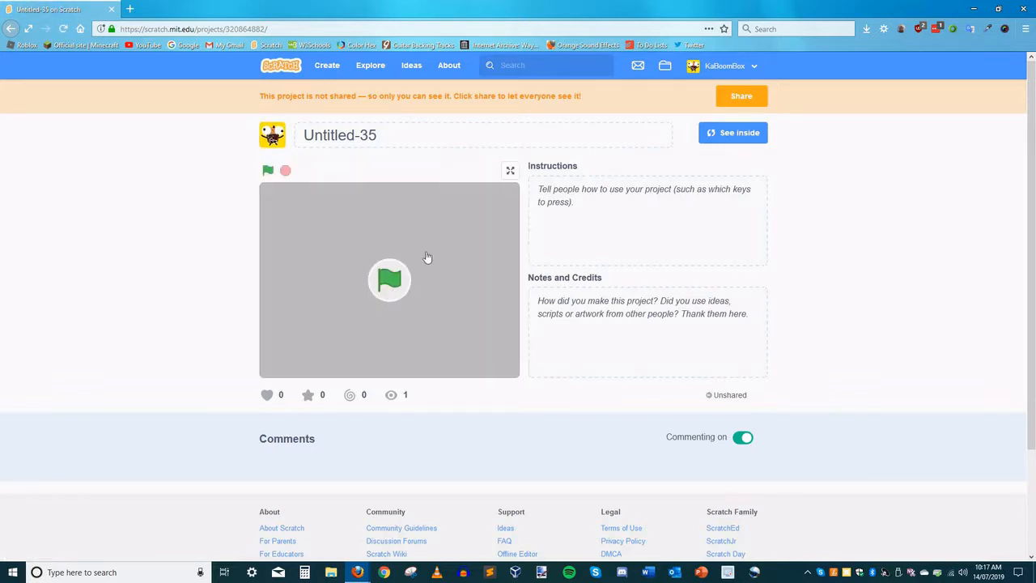
{"action": "key", "text": "alt+Left"}
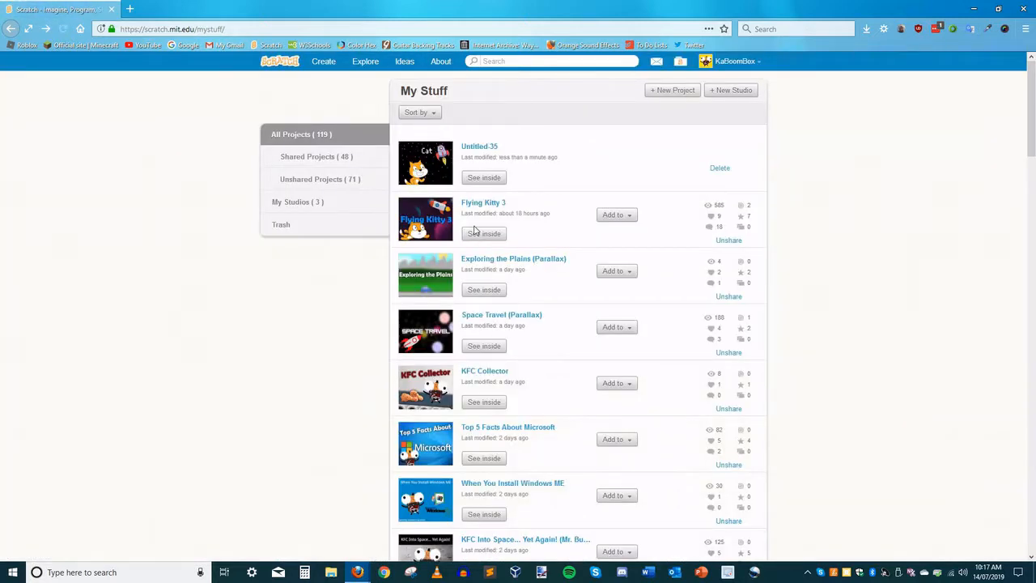
{"action": "left_click", "coordinate": [427, 165]}
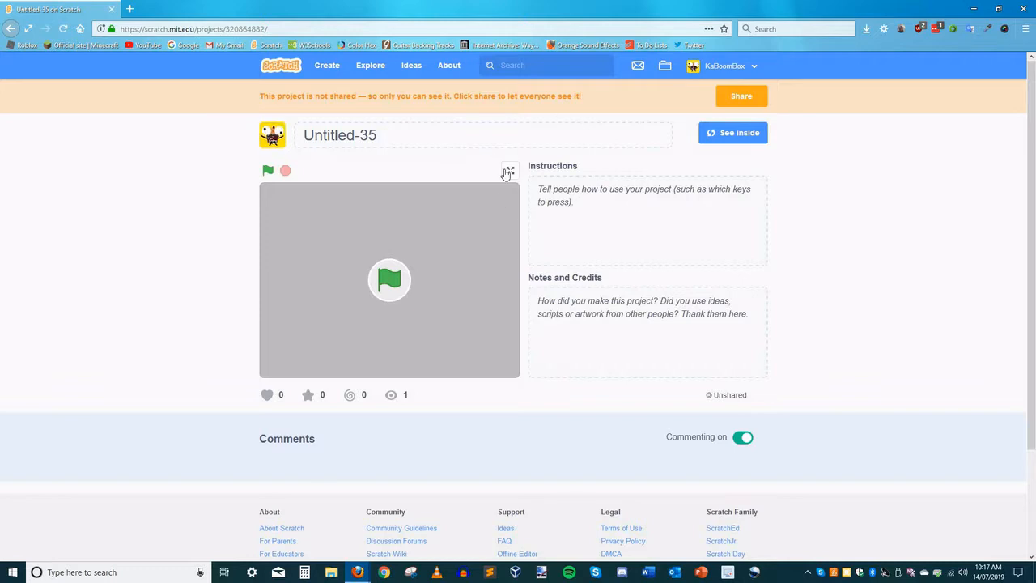
Run Untitled-35 from its project page in full screen, and leave the full-screen view.
{"action": "left_click", "coordinate": [509, 172]}
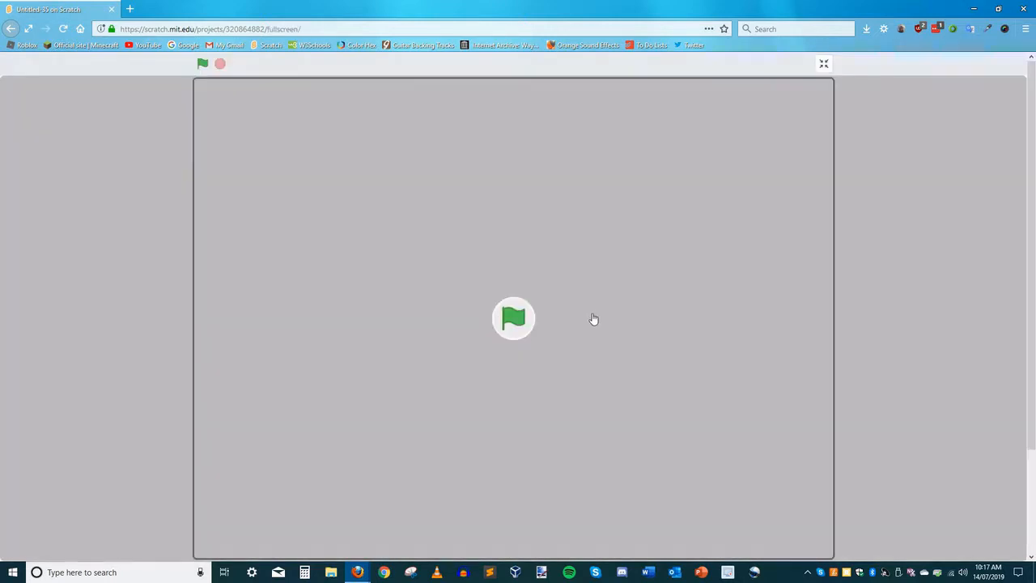
{"action": "left_click", "coordinate": [591, 318]}
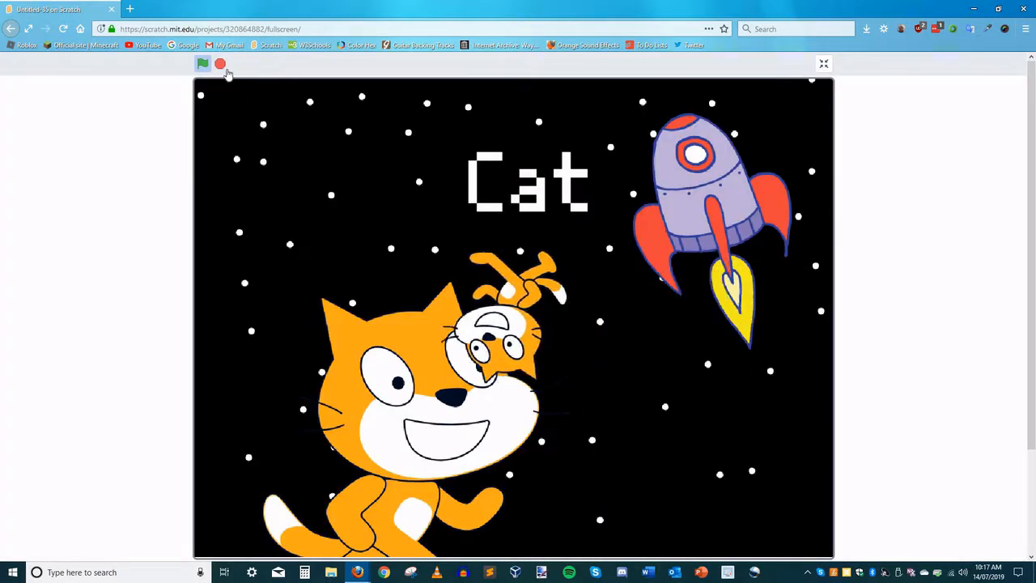
{"action": "left_click", "coordinate": [824, 63]}
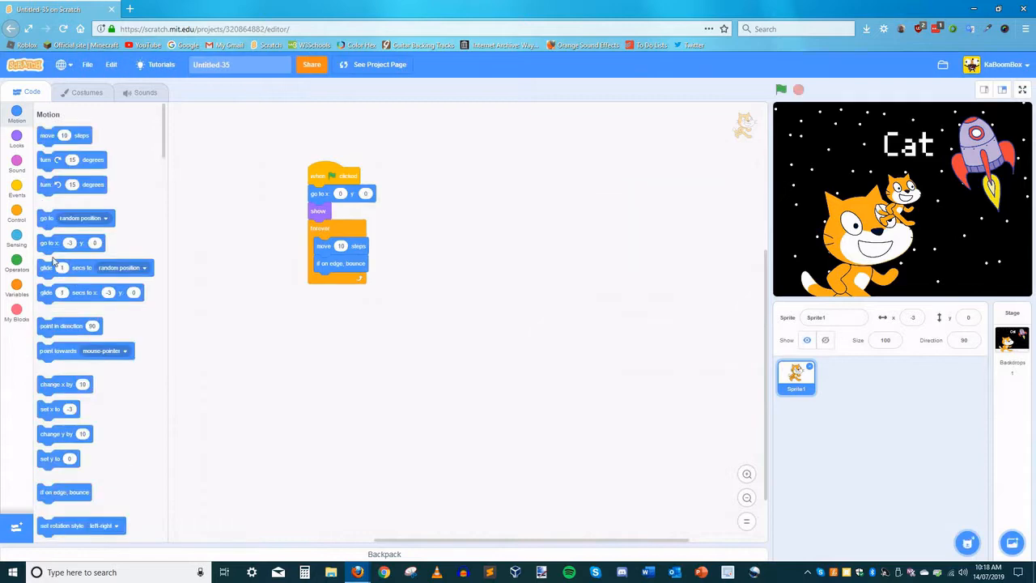
Add the Stars backdrop from the Space category of the backdrop library to the stage.
{"action": "left_click", "coordinate": [87, 92]}
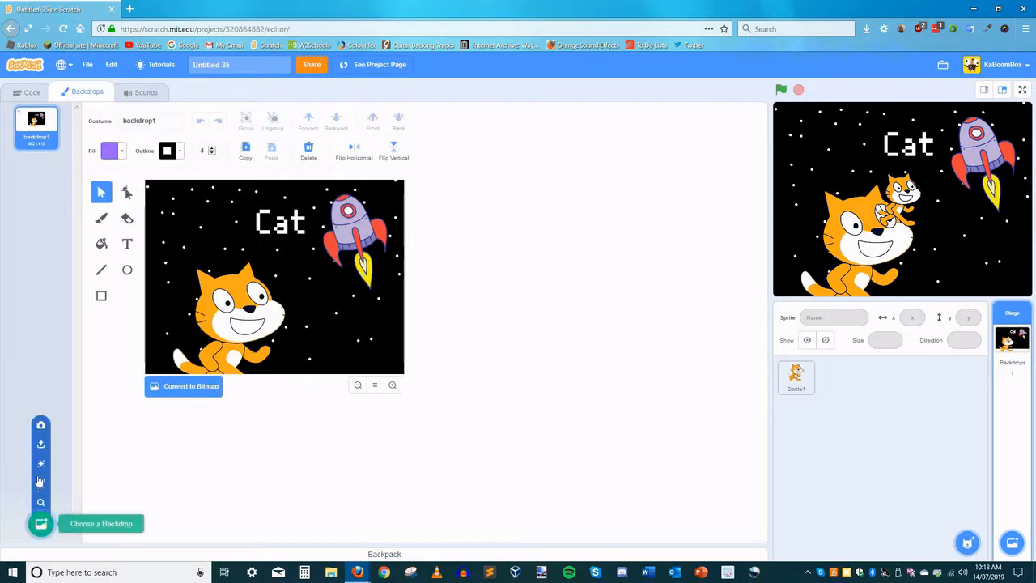
{"action": "left_click", "coordinate": [40, 525]}
{"action": "left_click", "coordinate": [434, 98]}
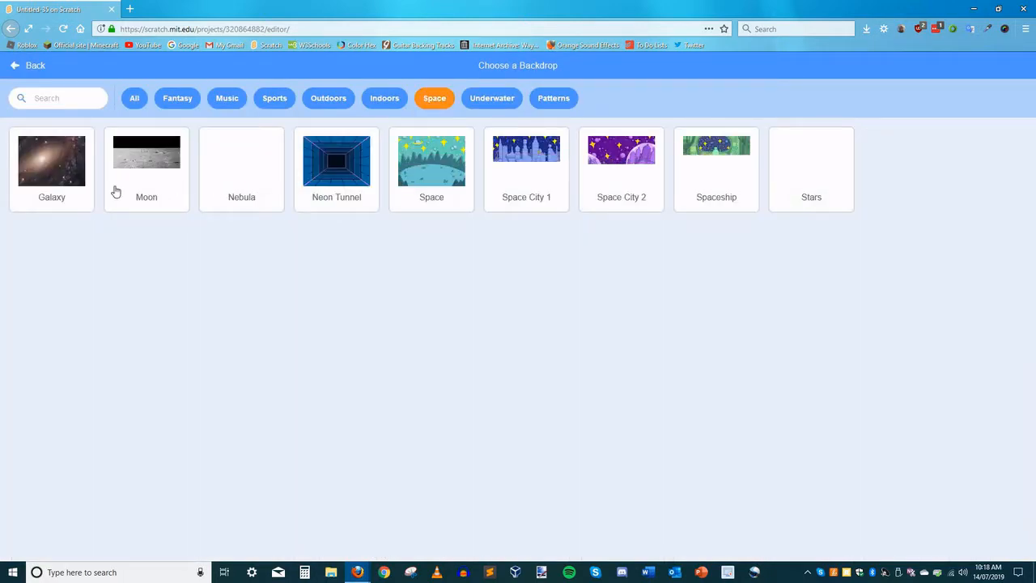
{"action": "left_click", "coordinate": [811, 169]}
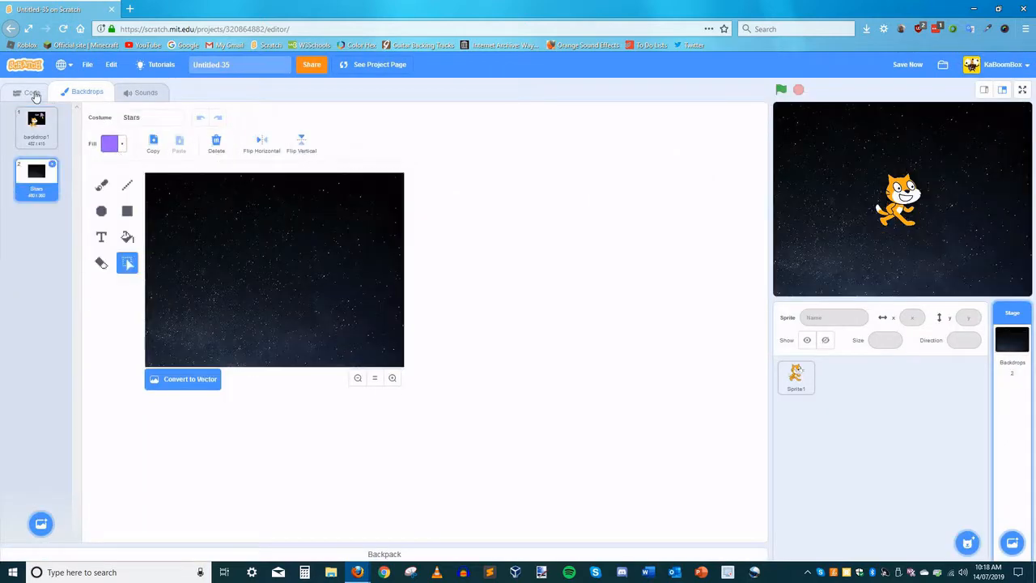
Insert a "switch backdrop to Stars" block between the go to and show blocks in Sprite1's script.
{"action": "left_click", "coordinate": [31, 93]}
{"action": "left_click", "coordinate": [796, 397]}
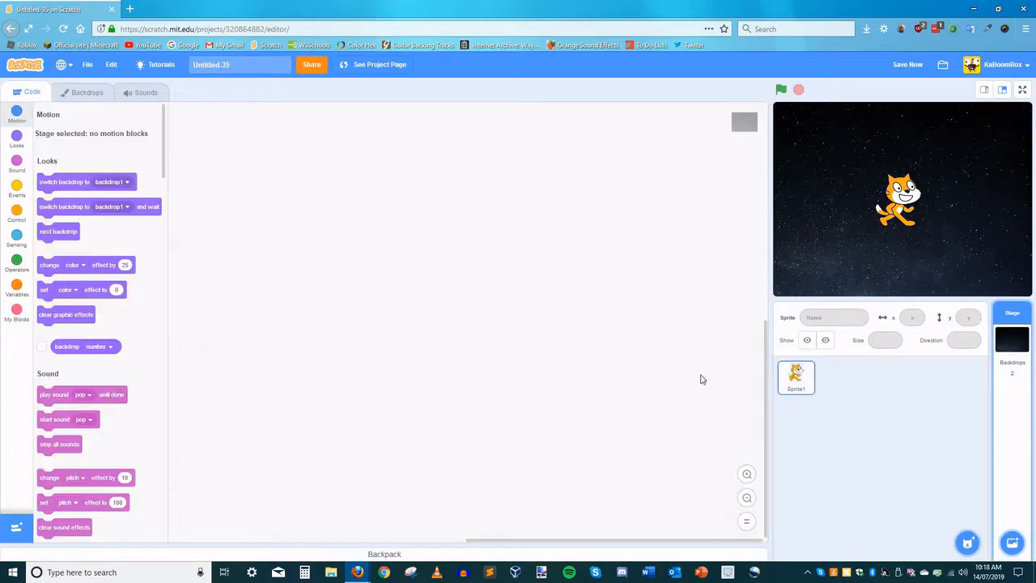
{"action": "left_click", "coordinate": [25, 148]}
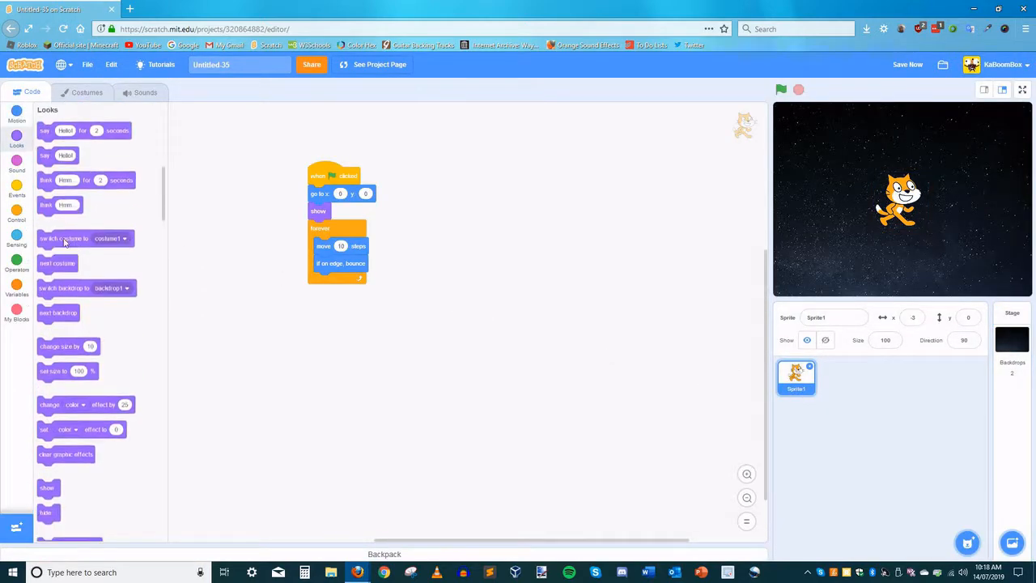
{"action": "left_click_drag", "start_coordinate": [57, 284], "coordinate": [323, 202]}
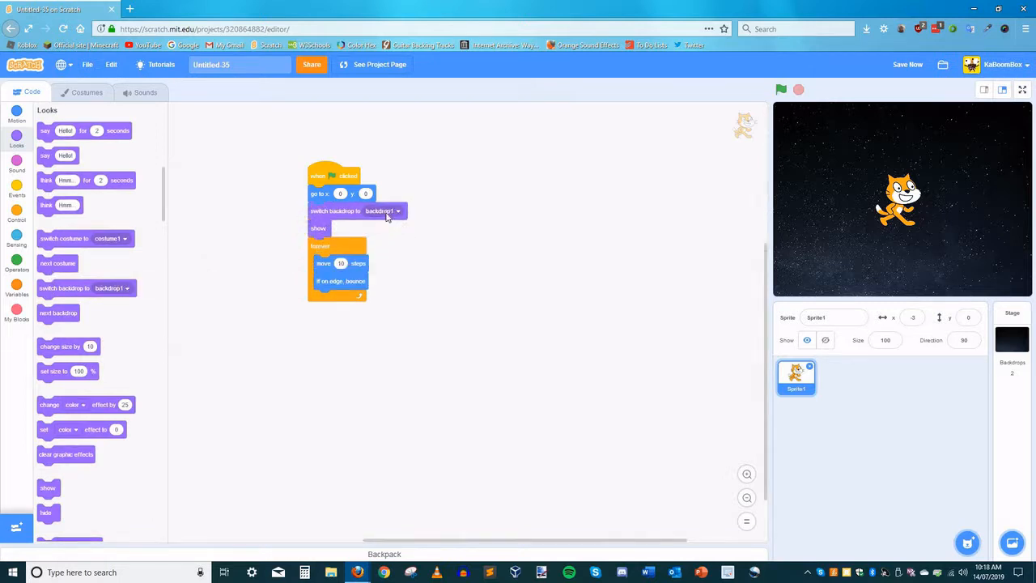
{"action": "left_click", "coordinate": [377, 211]}
{"action": "left_click", "coordinate": [343, 254]}
Run the project briefly to test the backdrop switch, stop it, and save the project.
{"action": "left_click", "coordinate": [779, 90]}
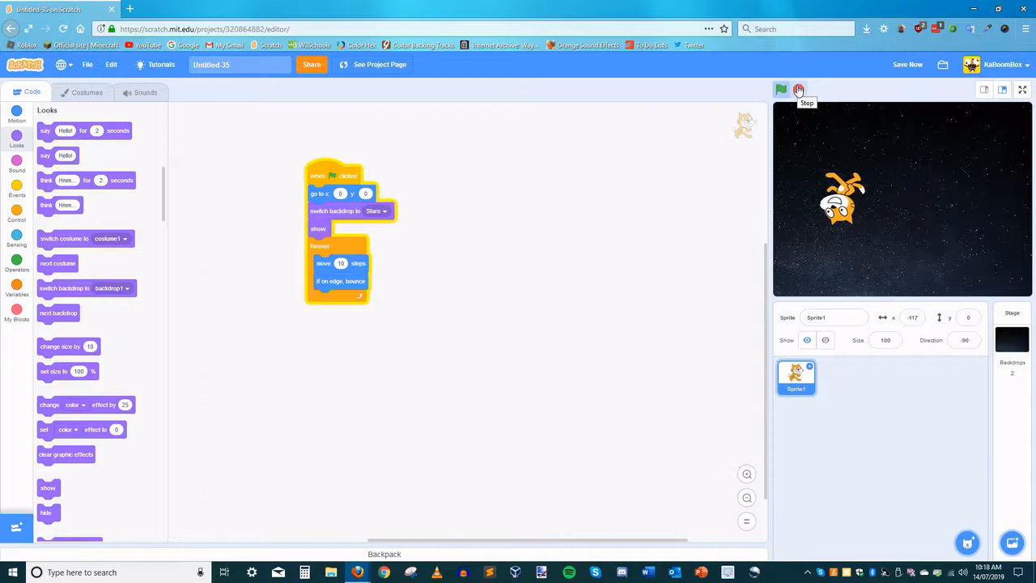
{"action": "left_click", "coordinate": [798, 89]}
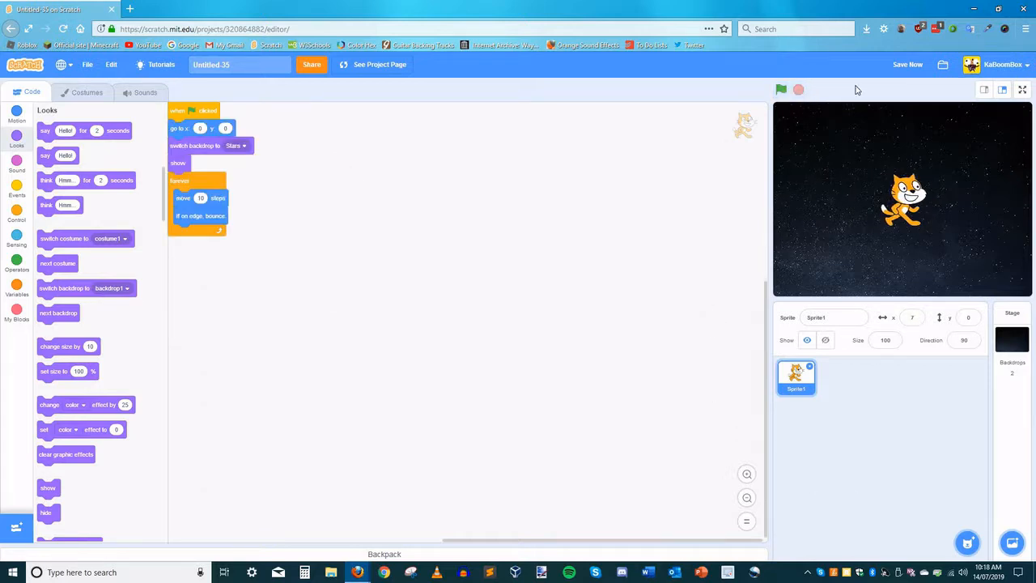
{"action": "left_click", "coordinate": [908, 71]}
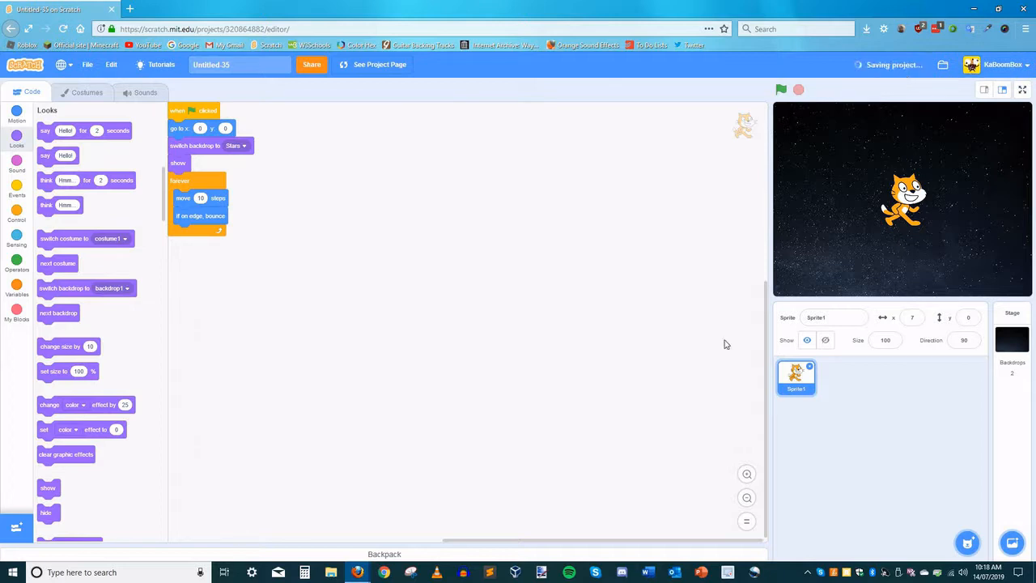